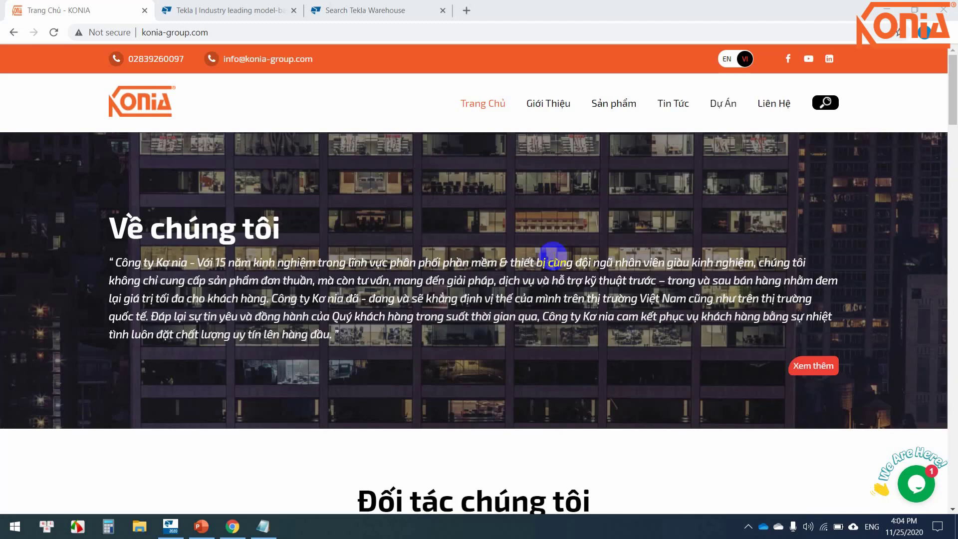
- Leave the squaring cuts search results for the Tekla Warehouse home page and scroll to Newest uploads
{"action": "left_click", "coordinate": [376, 10]}
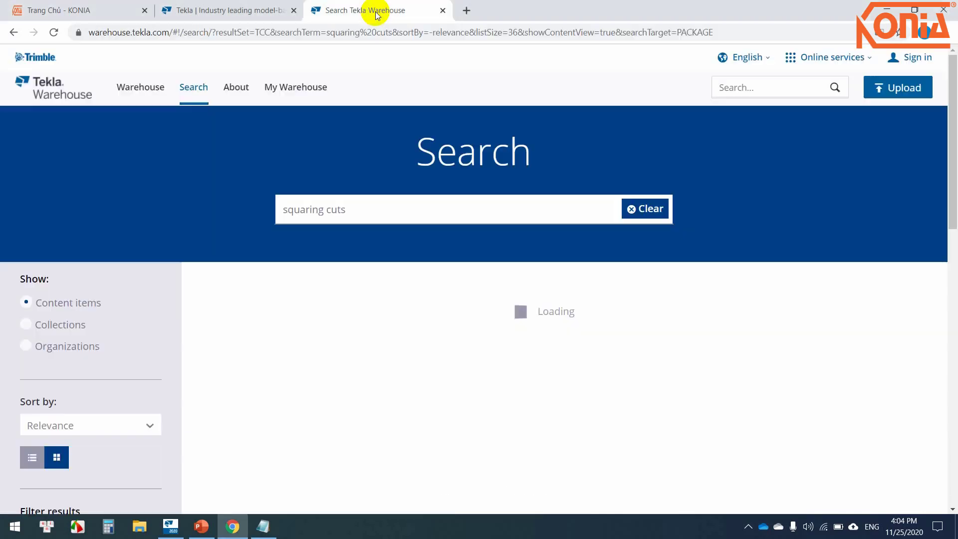
{"action": "scroll", "coordinate": [412, 299], "scroll_direction": "down", "scroll_amount": 5}
{"action": "scroll", "coordinate": [413, 298], "scroll_direction": "up", "scroll_amount": 4}
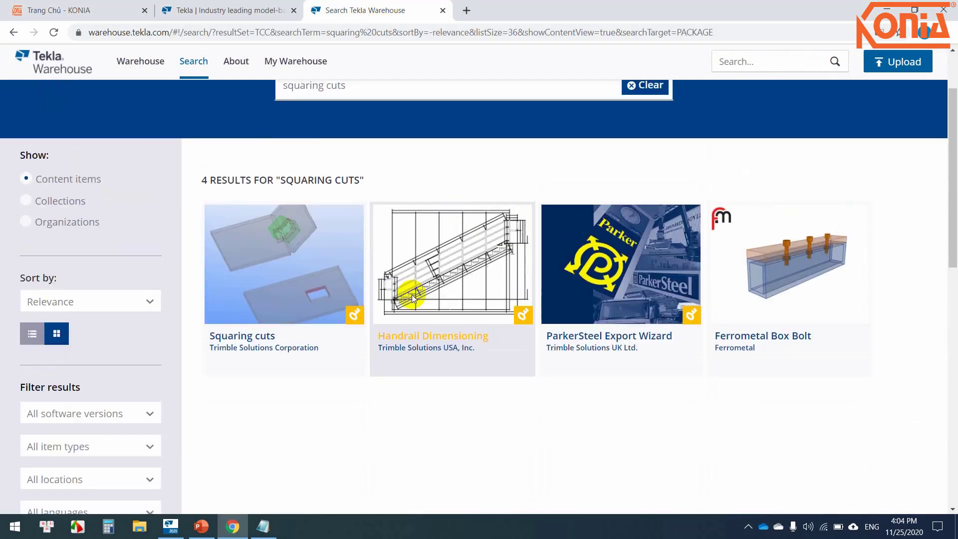
{"action": "scroll", "coordinate": [113, 121], "scroll_direction": "up", "scroll_amount": 2}
{"action": "left_click", "coordinate": [83, 104]}
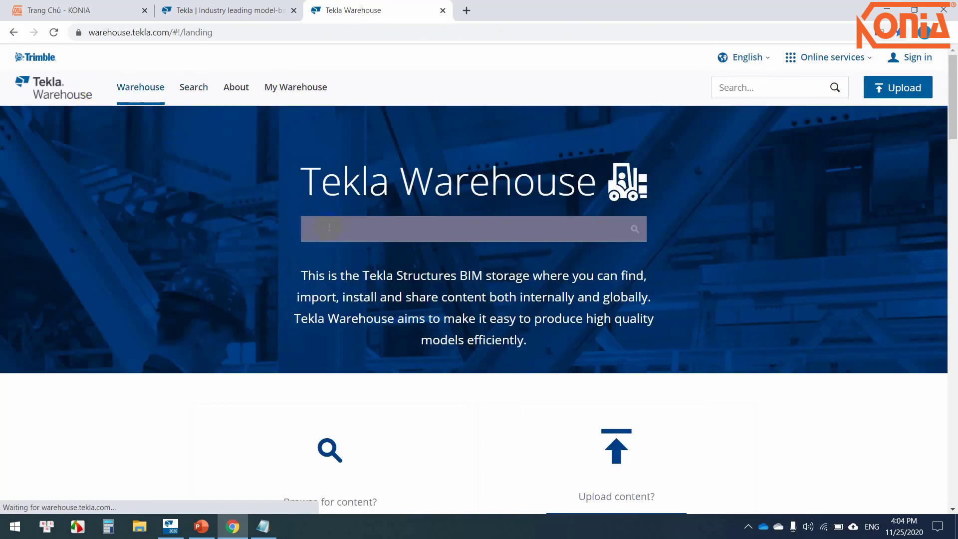
{"action": "scroll", "coordinate": [335, 284], "scroll_direction": "down", "scroll_amount": 10}
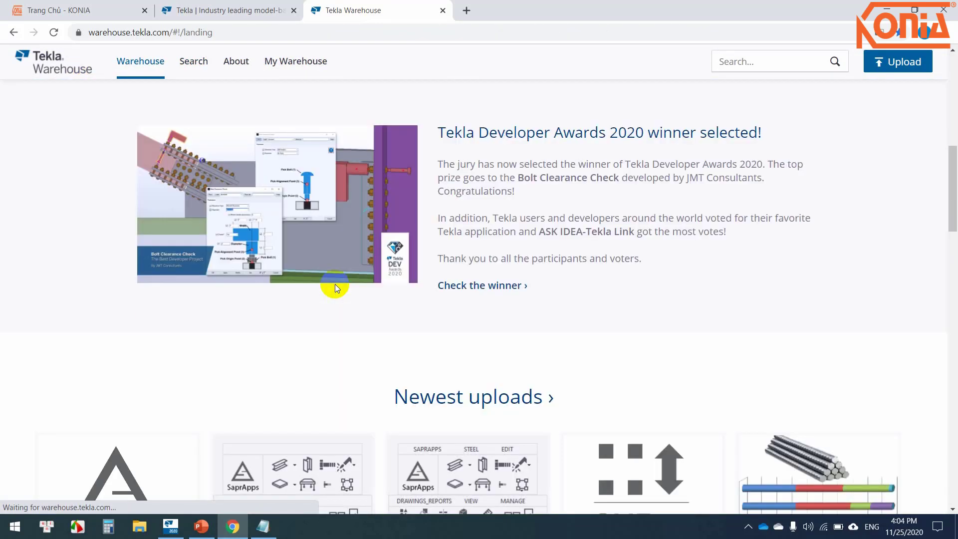
{"action": "scroll", "coordinate": [335, 283], "scroll_direction": "down", "scroll_amount": 5}
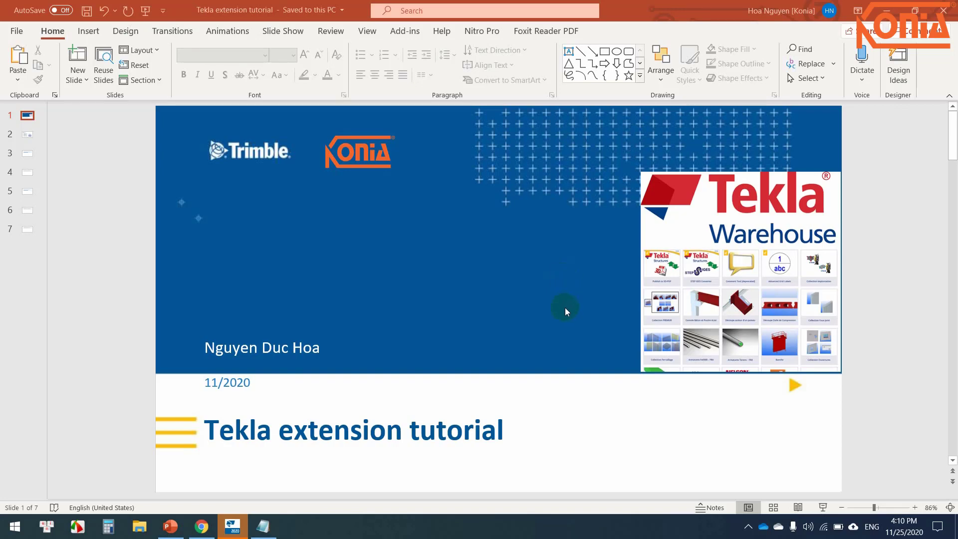
- Go to the 'Squaring cuts' slide and bring up the extension's Tekla Warehouse page
{"action": "scroll", "coordinate": [565, 308], "scroll_direction": "down", "scroll_amount": 1}
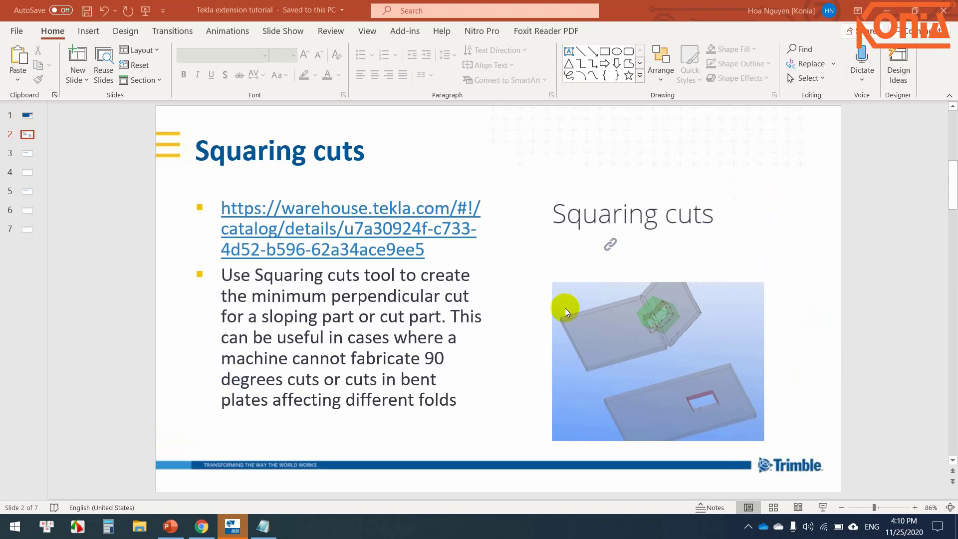
{"action": "left_click", "coordinate": [201, 526]}
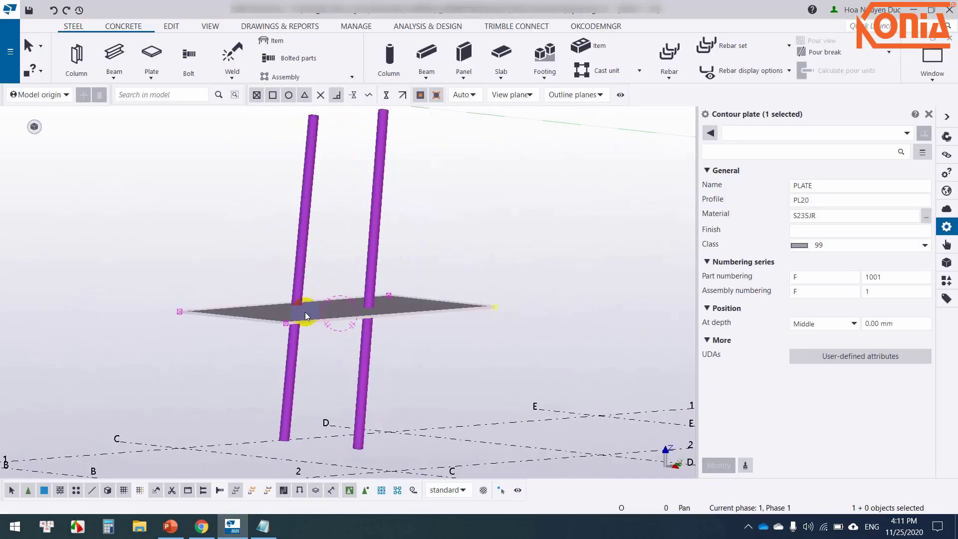
{"action": "mouse_move", "coordinate": [306, 317]}
{"action": "middle_mouse_down"}
{"action": "mouse_move", "coordinate": [336, 325]}
{"action": "mouse_move", "coordinate": [401, 306]}
{"action": "mouse_move", "coordinate": [336, 342]}
{"action": "middle_mouse_up"}
- Zoom and orbit to the sloped rod's end at the plate and show the Edit tools
{"action": "scroll", "coordinate": [358, 278], "scroll_direction": "up", "scroll_amount": 10}
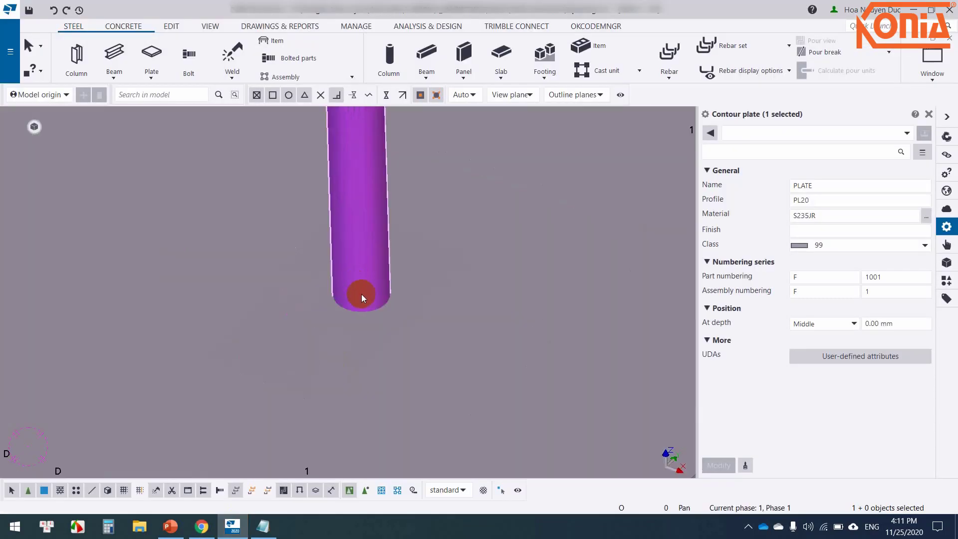
{"action": "mouse_move", "coordinate": [246, 279]}
{"action": "middle_mouse_down", "text": "ctrl"}
{"action": "mouse_move", "coordinate": [384, 313]}
{"action": "mouse_move", "coordinate": [364, 338]}
{"action": "mouse_move", "coordinate": [231, 376]}
{"action": "mouse_move", "coordinate": [270, 355]}
{"action": "mouse_move", "coordinate": [362, 334]}
{"action": "mouse_move", "coordinate": [395, 341]}
{"action": "middle_mouse_up", "text": "ctrl"}
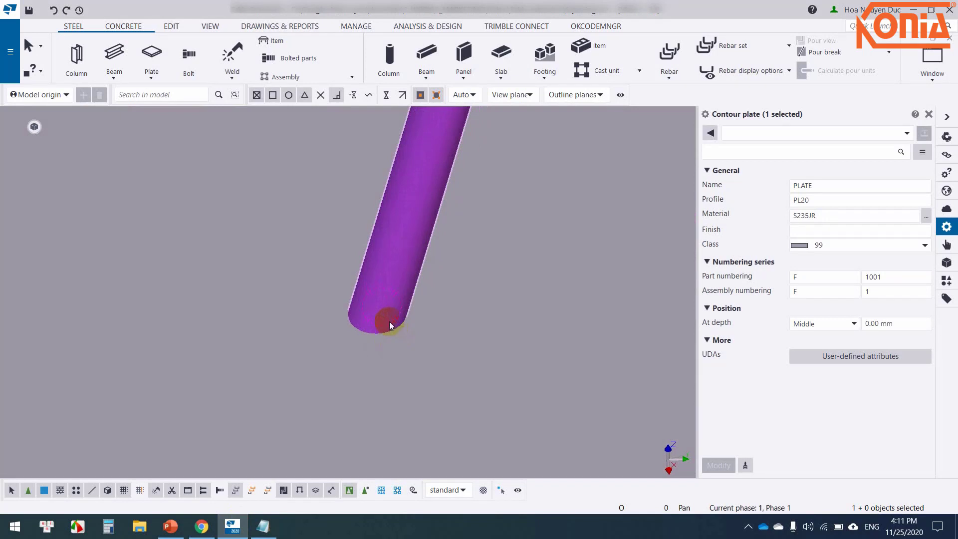
{"action": "scroll", "coordinate": [388, 305], "scroll_direction": "down", "scroll_amount": 5}
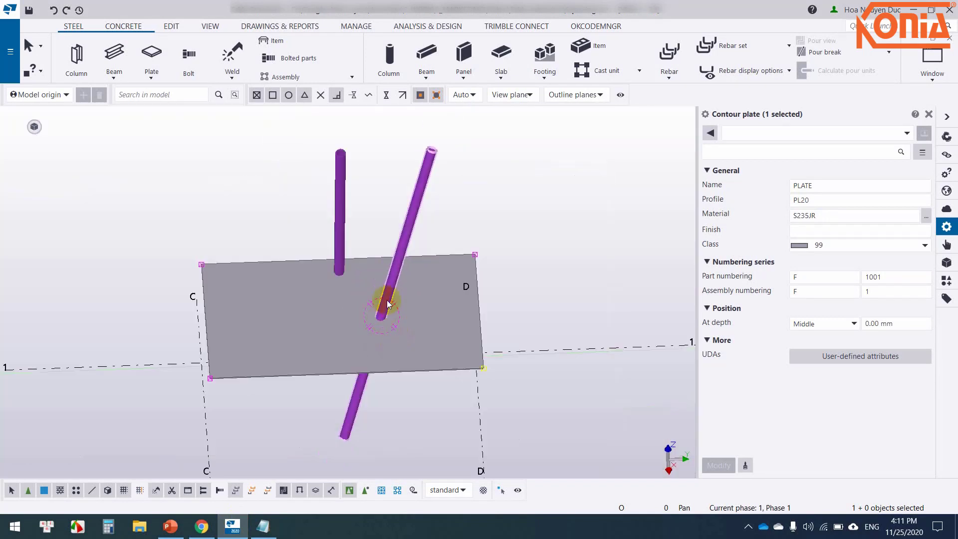
{"action": "scroll", "coordinate": [422, 306], "scroll_direction": "up", "scroll_amount": 4}
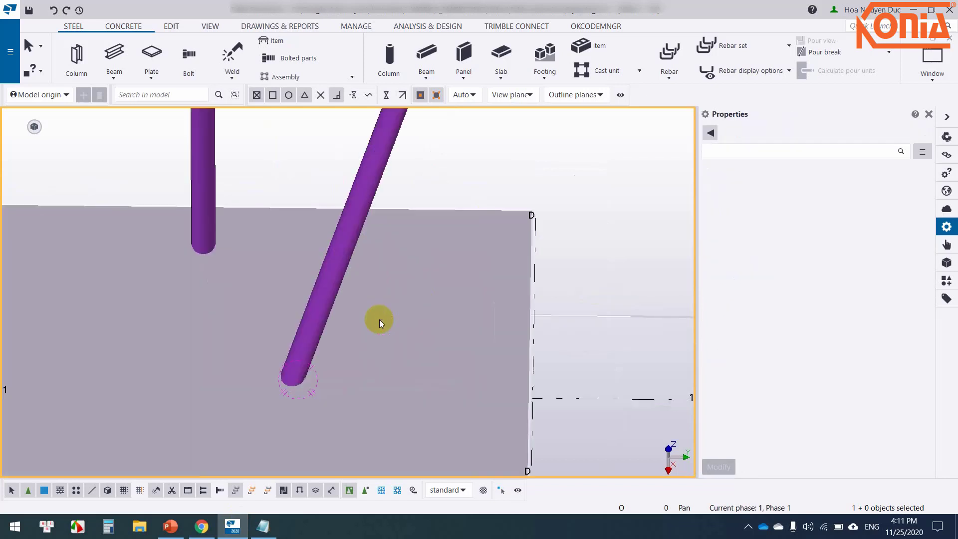
{"action": "scroll", "coordinate": [300, 387], "scroll_direction": "up", "scroll_amount": 5}
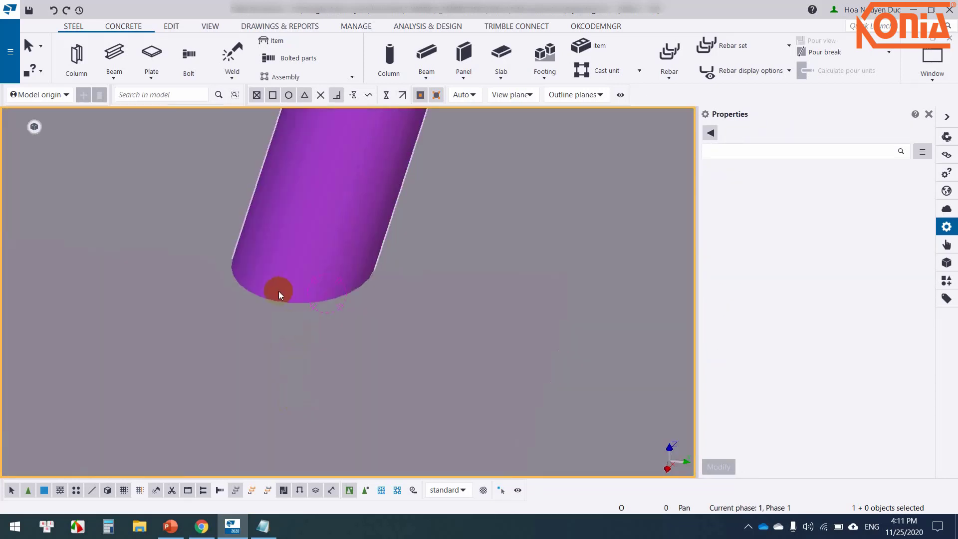
{"action": "left_click", "coordinate": [172, 26]}
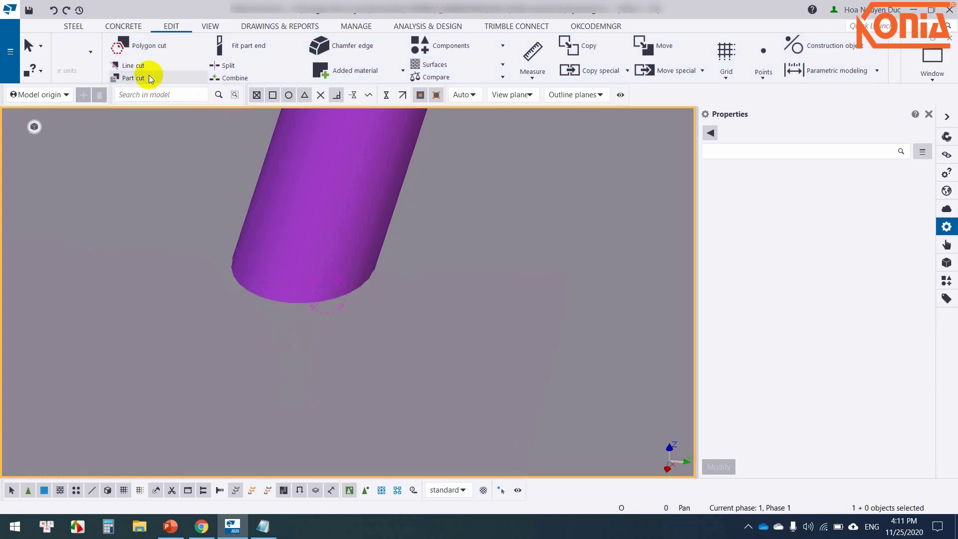
- Cut the plate with the sloped rod using Part cut, then interrupt and redraw the view
{"action": "left_click", "coordinate": [150, 79]}
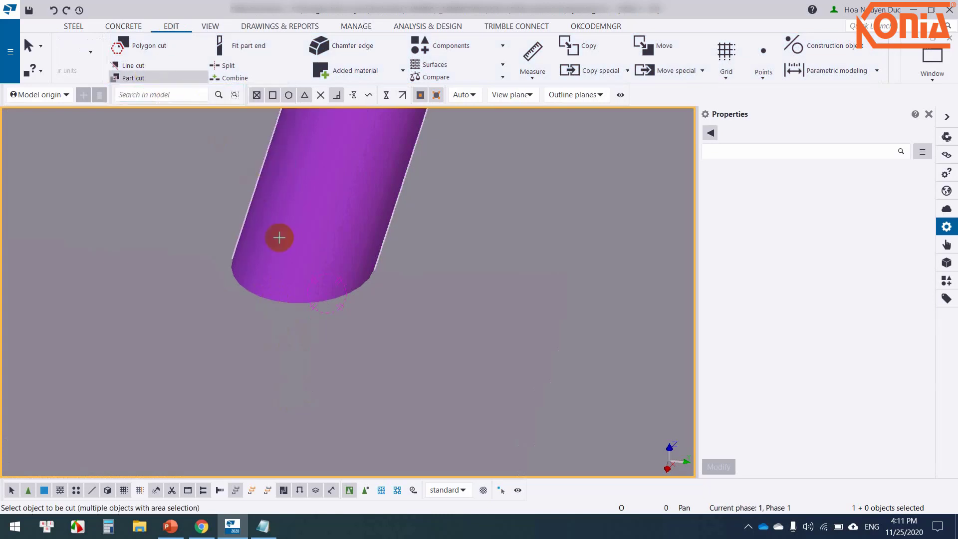
{"action": "scroll", "coordinate": [286, 252], "scroll_direction": "down", "scroll_amount": 3}
{"action": "left_click", "coordinate": [302, 228]}
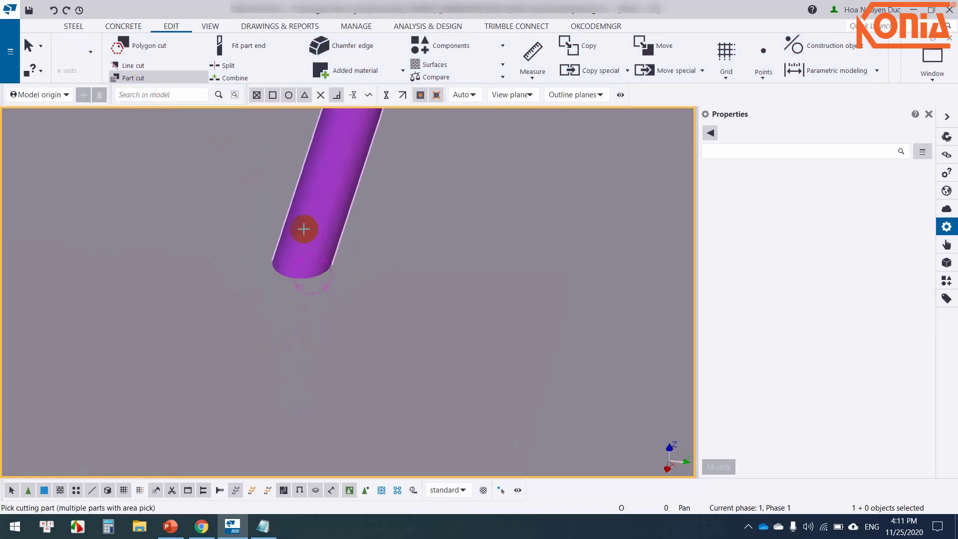
{"action": "right_click", "coordinate": [302, 227]}
{"action": "left_click", "coordinate": [310, 234]}
{"action": "right_click", "coordinate": [392, 179]}
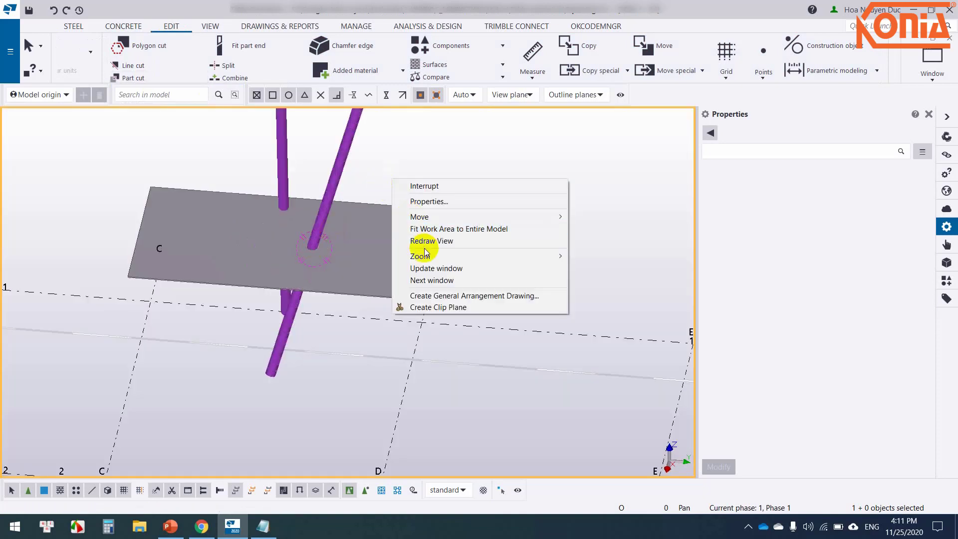
{"action": "left_click", "coordinate": [425, 243]}
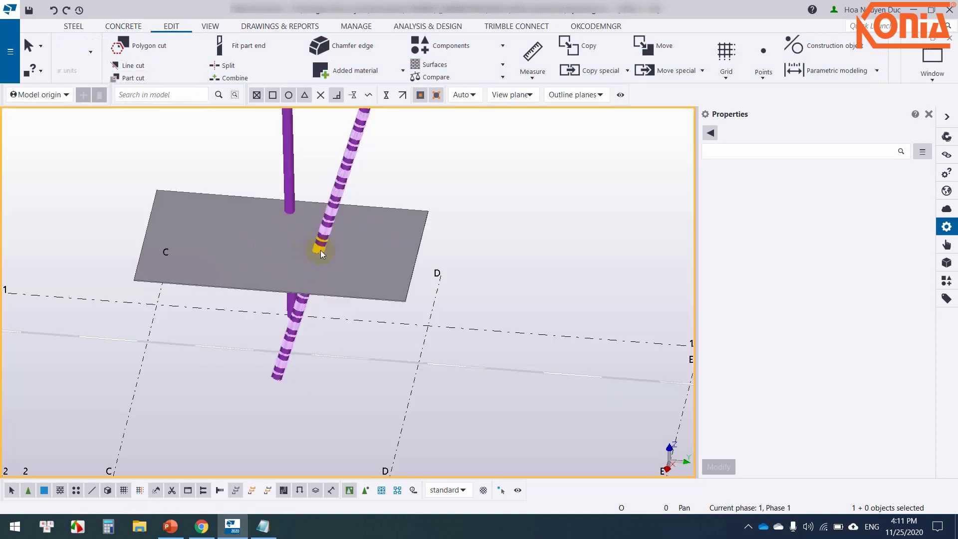
- Apply new object display settings in the 3d view's View Properties and confirm
{"action": "double_click", "coordinate": [418, 180]}
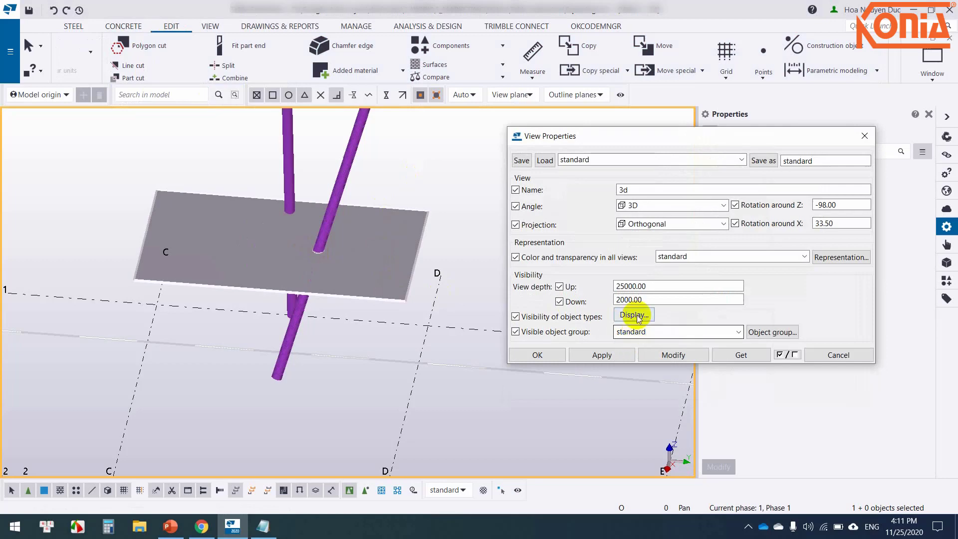
{"action": "left_click", "coordinate": [634, 314]}
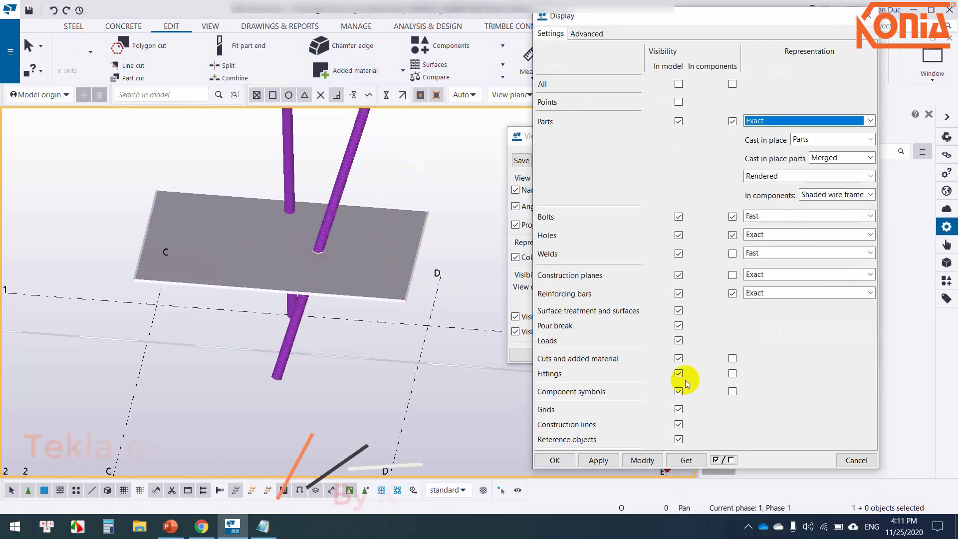
{"action": "left_click", "coordinate": [642, 460]}
{"action": "left_click", "coordinate": [524, 362]}
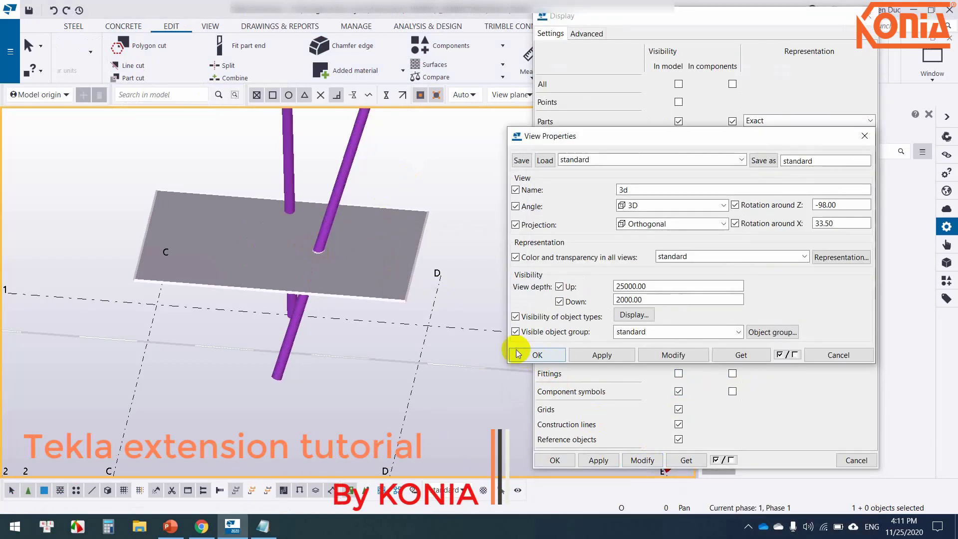
{"action": "left_click", "coordinate": [538, 412]}
{"action": "scroll", "coordinate": [393, 339], "scroll_direction": "up", "scroll_amount": 3}
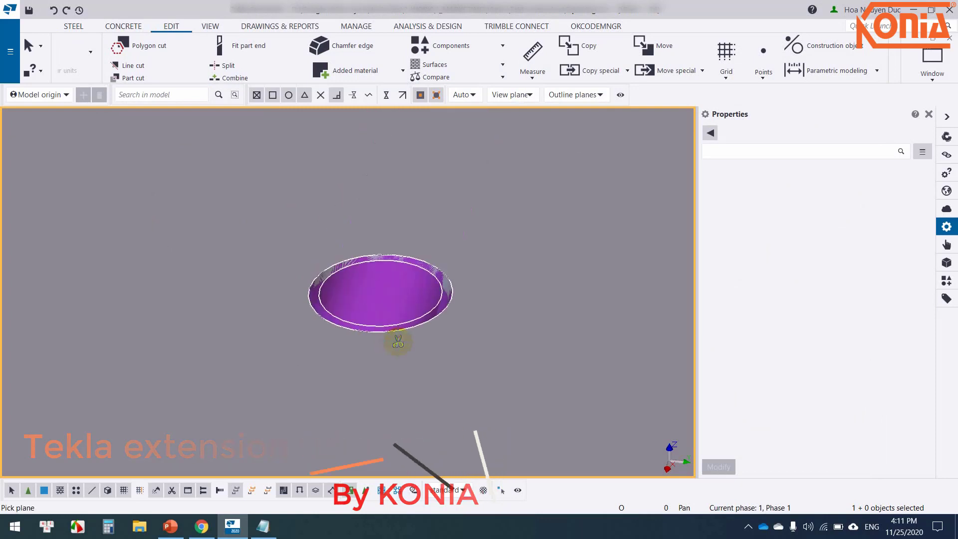
{"action": "middle_click_drag", "start_coordinate": [398, 341], "coordinate": [399, 306], "text": "ctrl"}
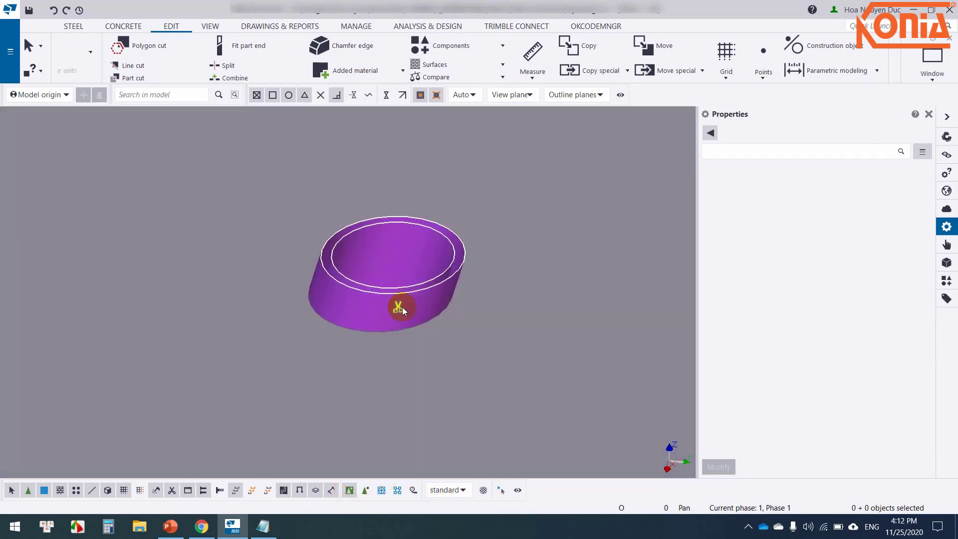
{"action": "right_click", "coordinate": [372, 306]}
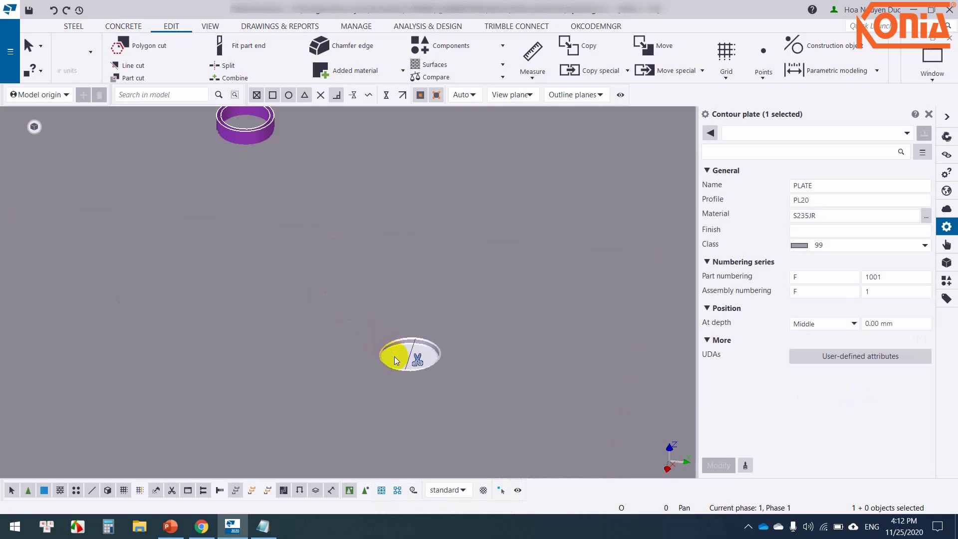
{"action": "scroll", "coordinate": [386, 367], "scroll_direction": "up", "scroll_amount": 3}
{"action": "mouse_move", "coordinate": [381, 364]}
{"action": "middle_mouse_down", "text": "ctrl"}
{"action": "mouse_move", "coordinate": [301, 337]}
{"action": "mouse_move", "coordinate": [302, 390]}
{"action": "mouse_move", "coordinate": [403, 428]}
{"action": "mouse_move", "coordinate": [481, 365]}
{"action": "middle_mouse_up", "text": "ctrl"}
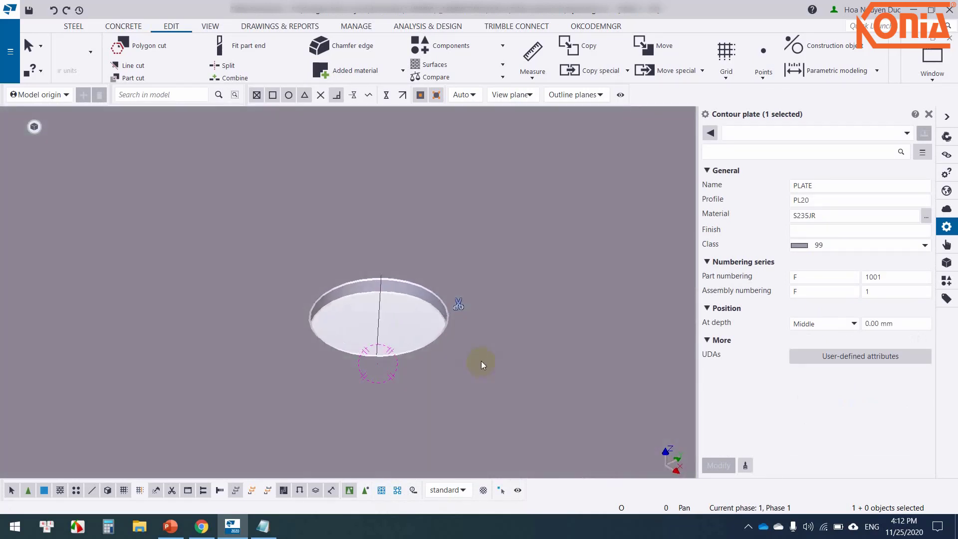
{"action": "left_click", "coordinate": [462, 306]}
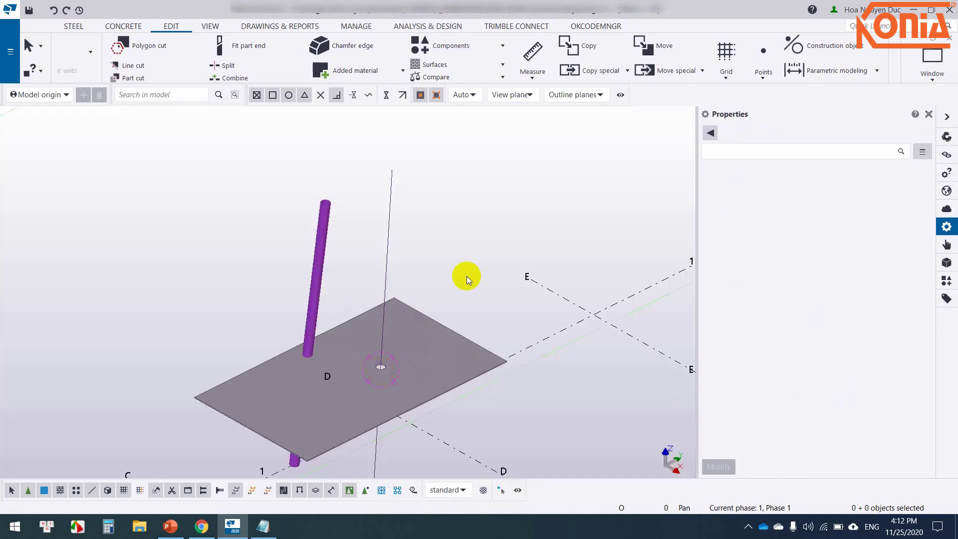
{"action": "right_click", "coordinate": [464, 274]}
{"action": "left_click", "coordinate": [466, 351]}
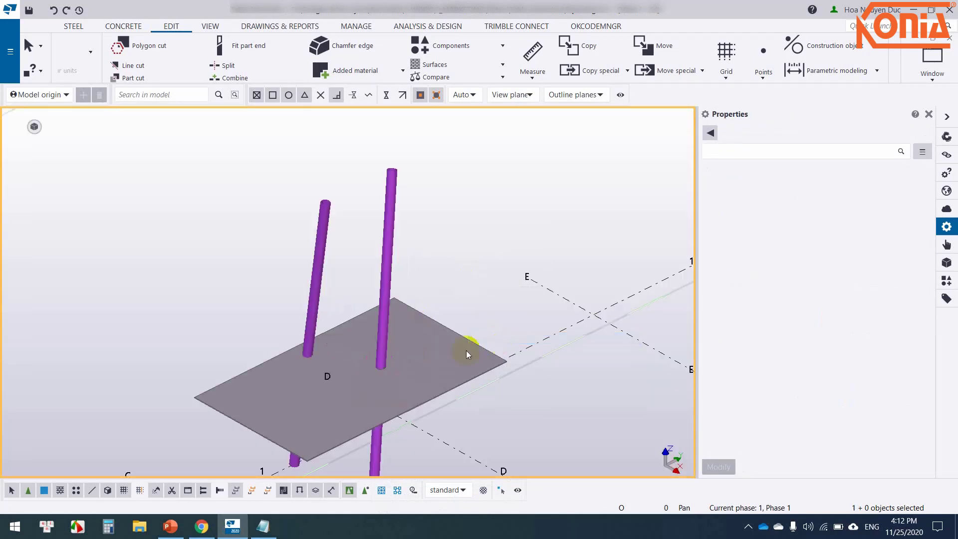
{"action": "scroll", "coordinate": [373, 379], "scroll_direction": "up", "scroll_amount": 4}
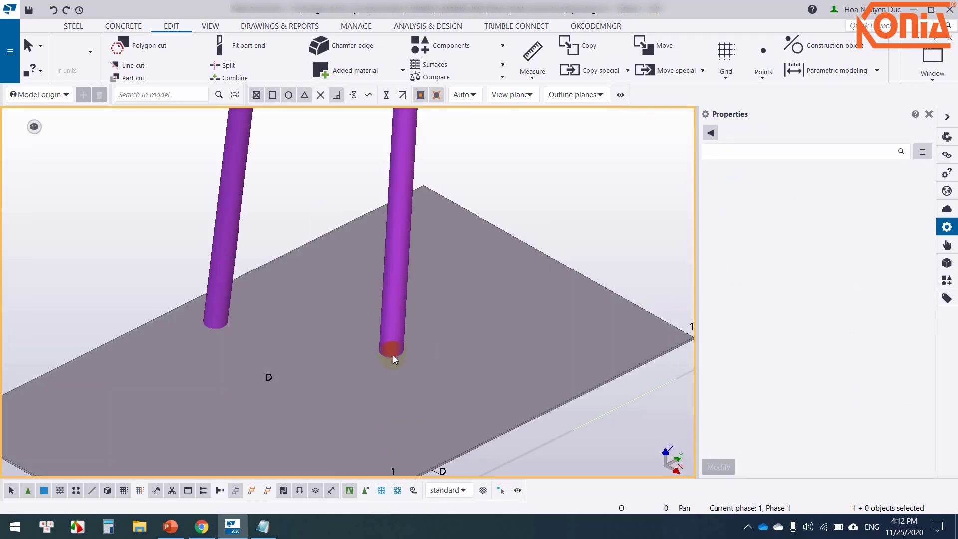
{"action": "scroll", "coordinate": [394, 355], "scroll_direction": "up", "scroll_amount": 4}
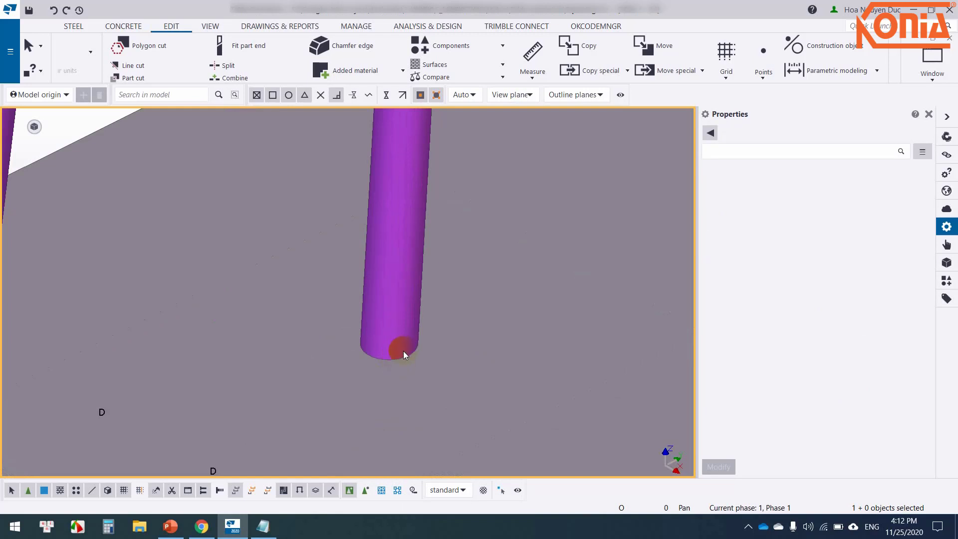
{"action": "scroll", "coordinate": [404, 363], "scroll_direction": "down", "scroll_amount": 4}
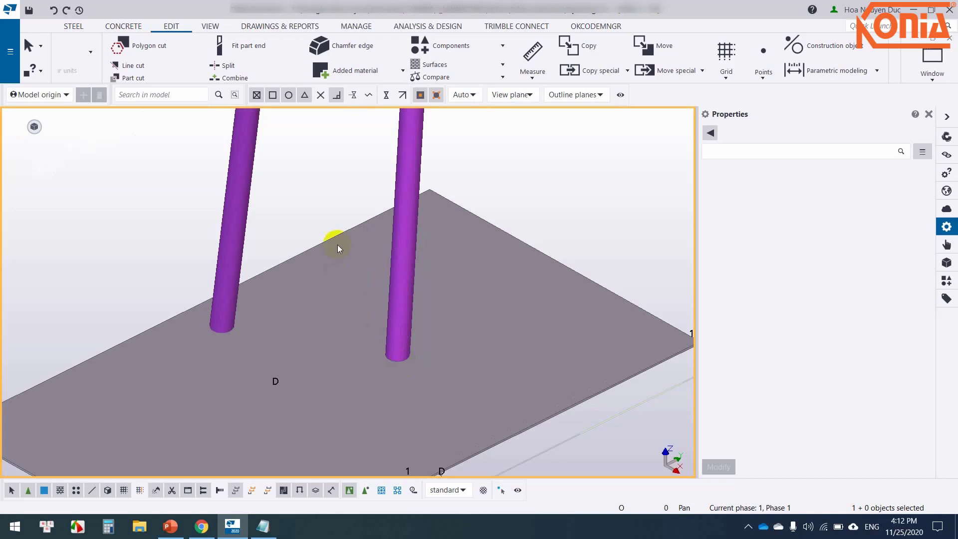
{"action": "left_click", "coordinate": [202, 526]}
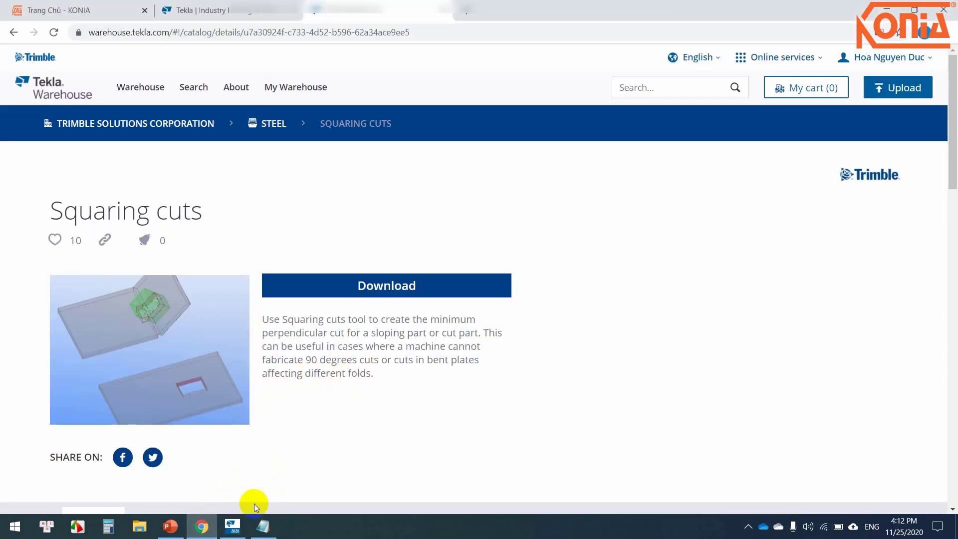
{"action": "left_click", "coordinate": [233, 526]}
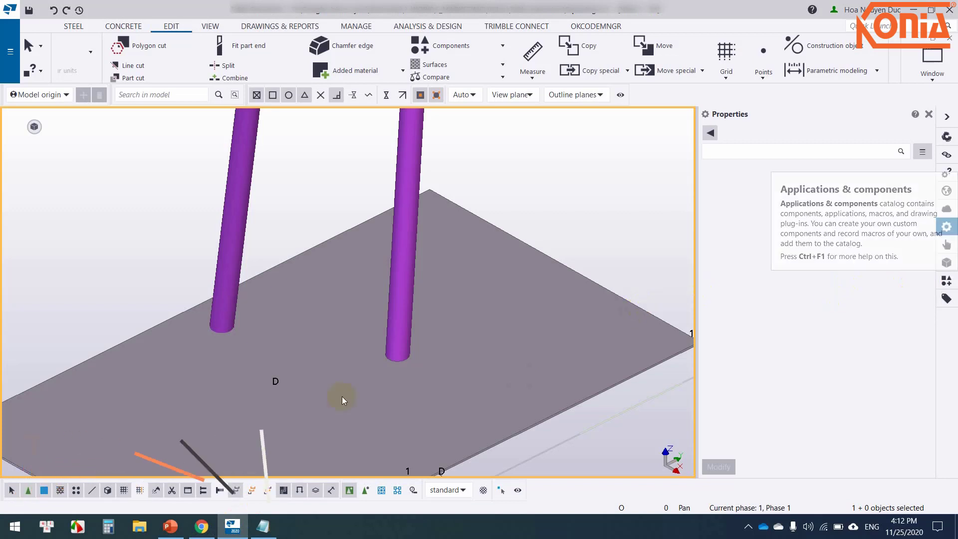
{"action": "left_click", "coordinate": [202, 526]}
{"action": "scroll", "coordinate": [262, 353], "scroll_direction": "down", "scroll_amount": 5}
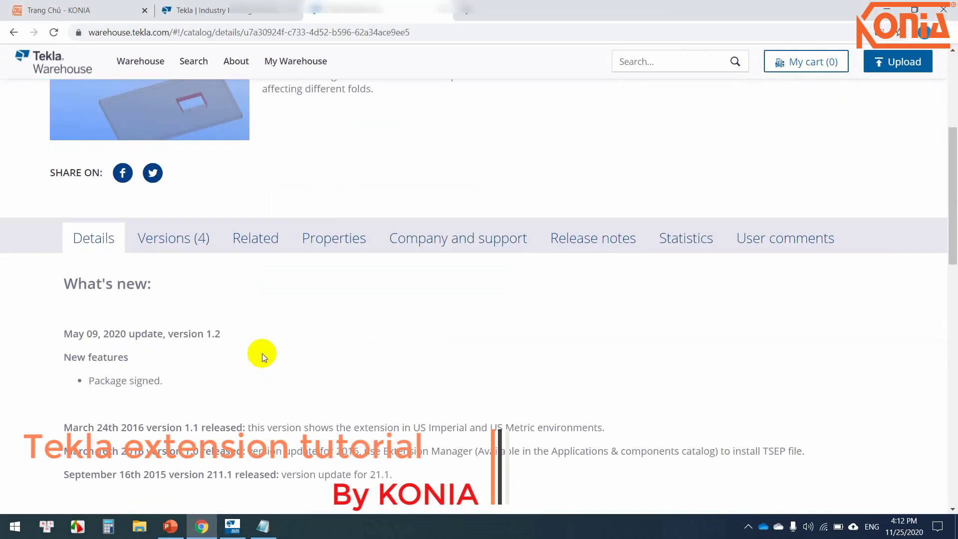
{"action": "left_click", "coordinate": [188, 244]}
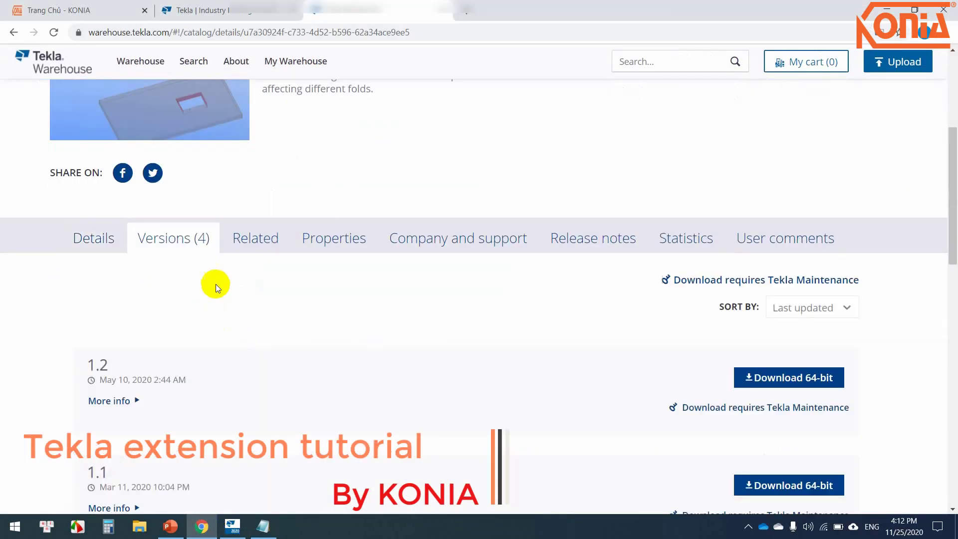
{"action": "scroll", "coordinate": [226, 319], "scroll_direction": "down", "scroll_amount": 2}
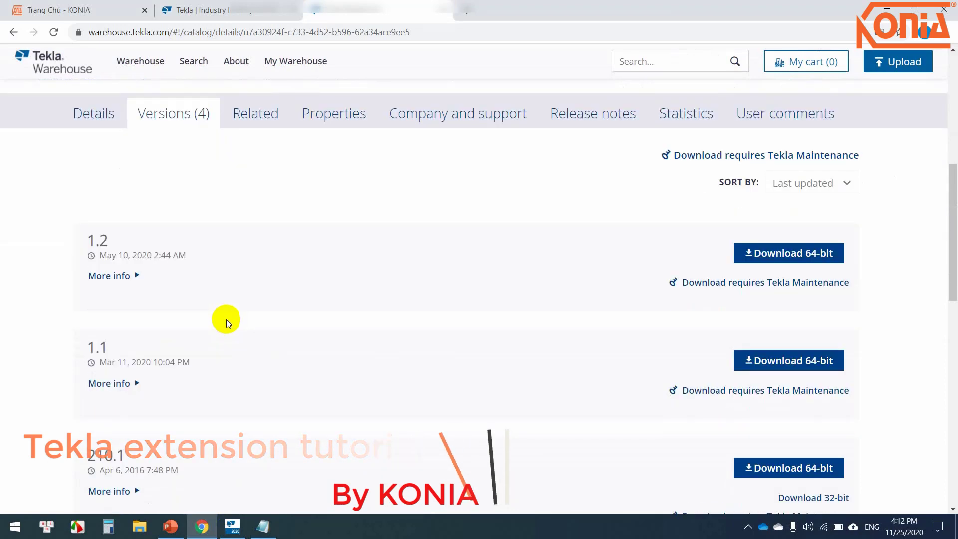
{"action": "left_click", "coordinate": [123, 276]}
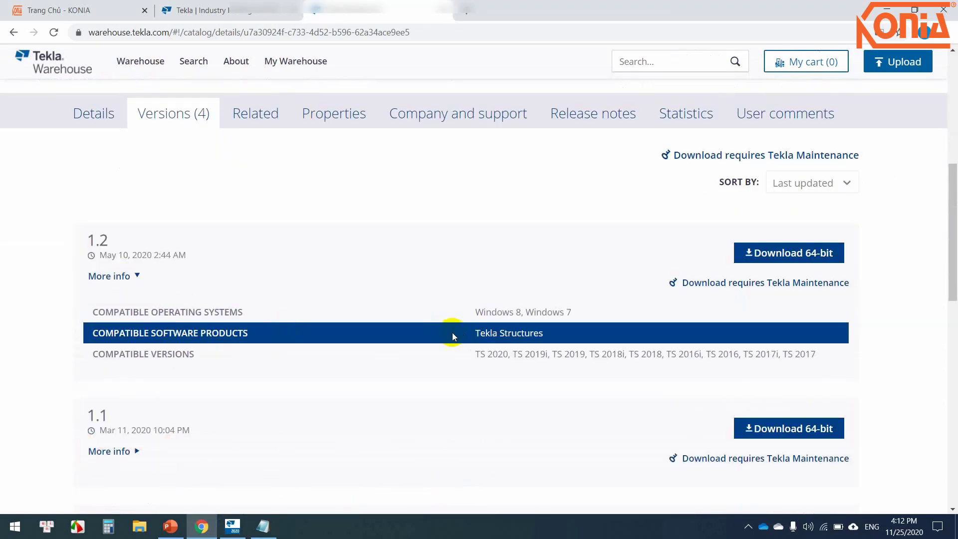
{"action": "scroll", "coordinate": [452, 332], "scroll_direction": "up", "scroll_amount": 4}
{"action": "scroll", "coordinate": [429, 337], "scroll_direction": "down", "scroll_amount": 5}
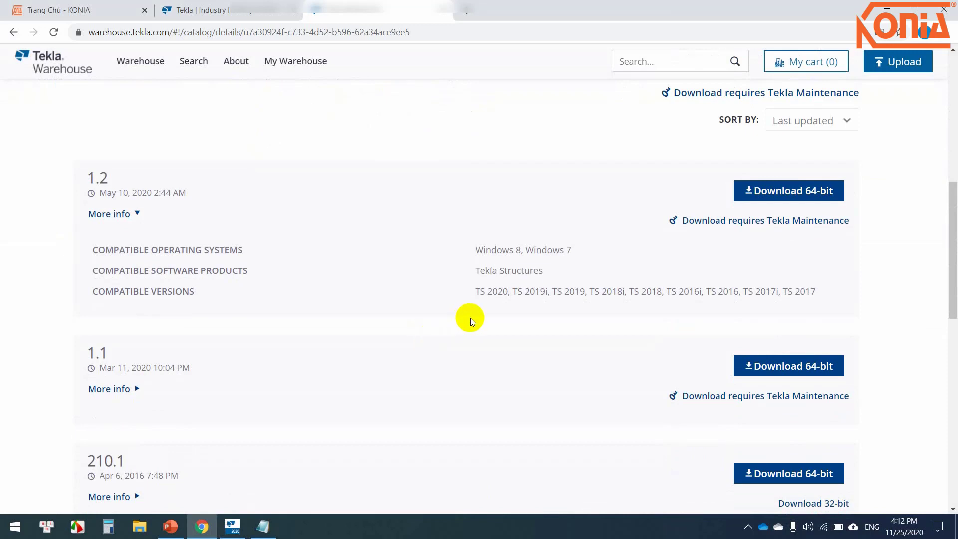
{"action": "left_click", "coordinate": [232, 526]}
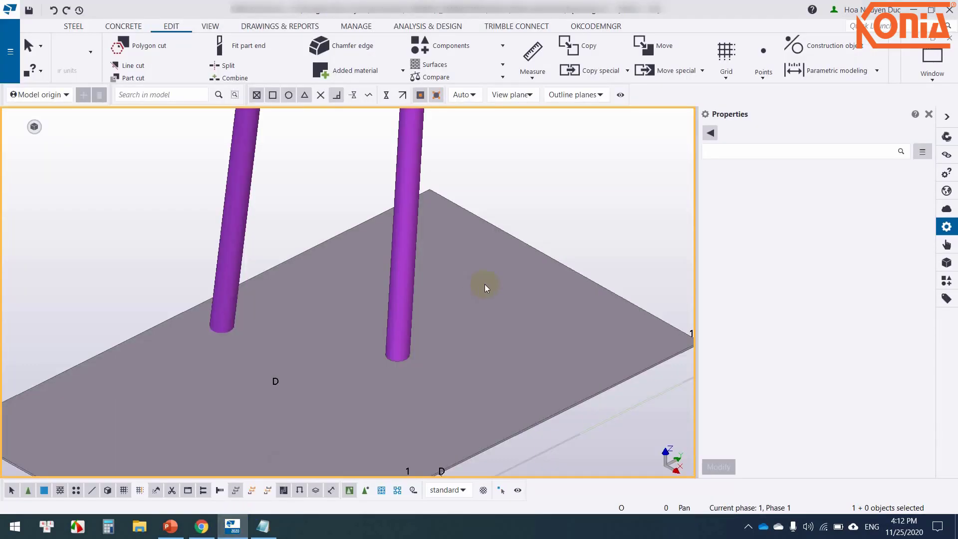
- Search the Applications & components catalog for 'sq' and open the SquaringCuts dialog
{"action": "scroll", "coordinate": [485, 283], "scroll_direction": "down", "scroll_amount": 5}
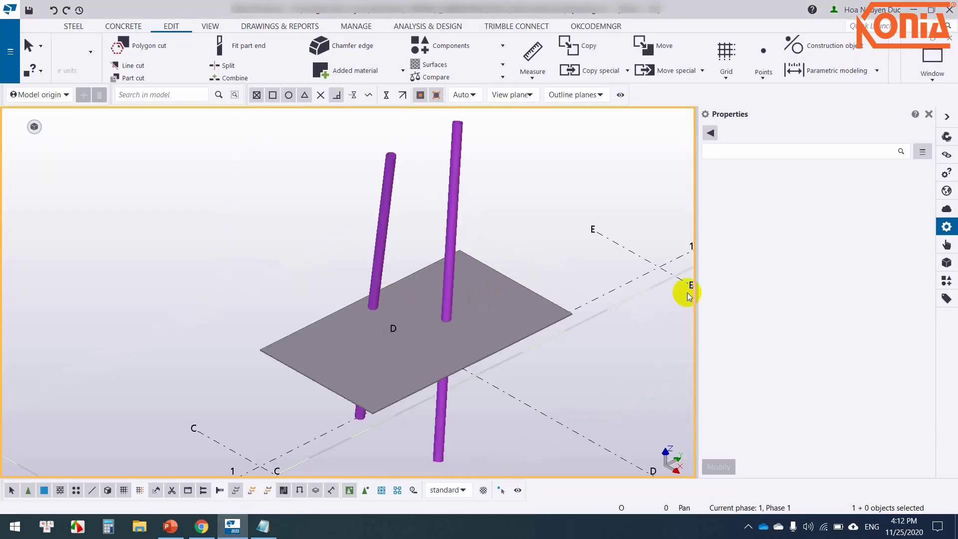
{"action": "left_click", "coordinate": [948, 283]}
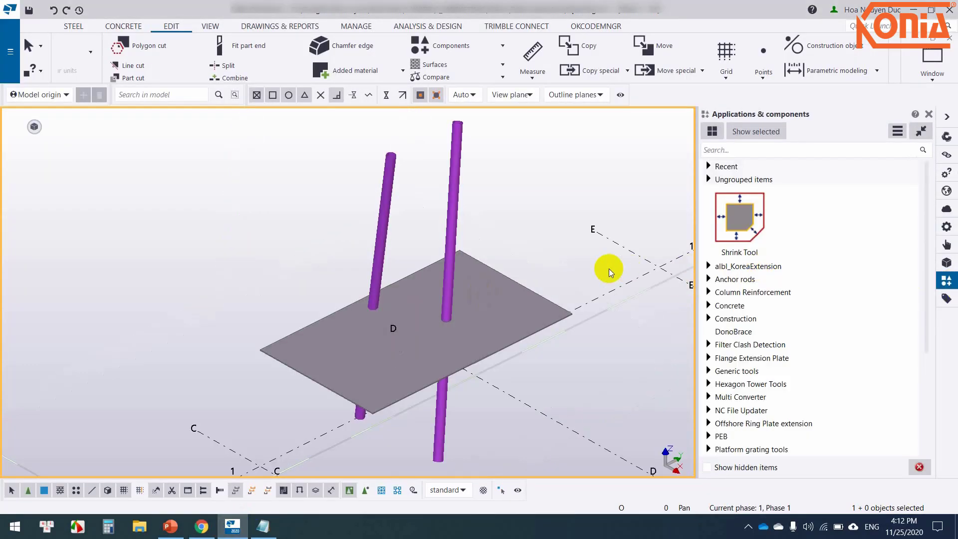
{"action": "left_click", "coordinate": [740, 150]}
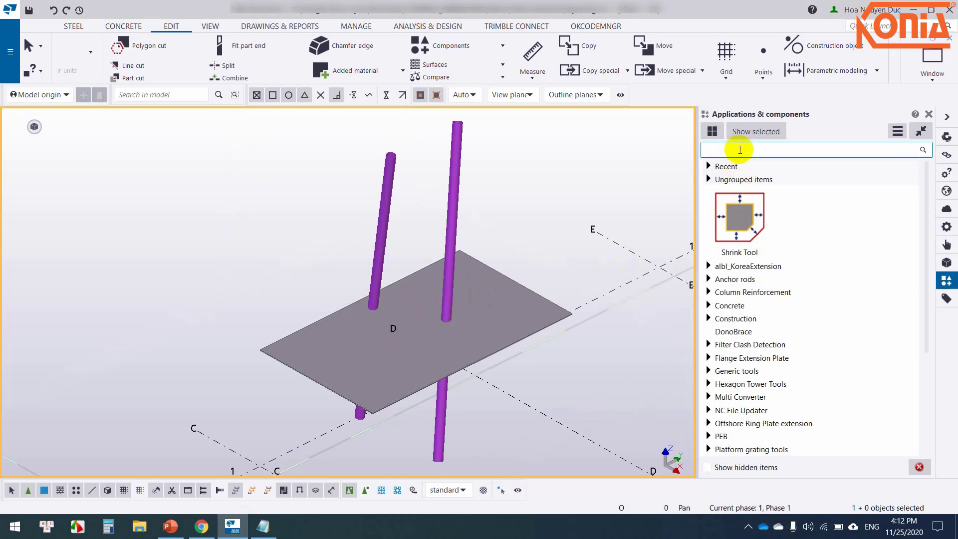
{"action": "type", "text": "sq"}
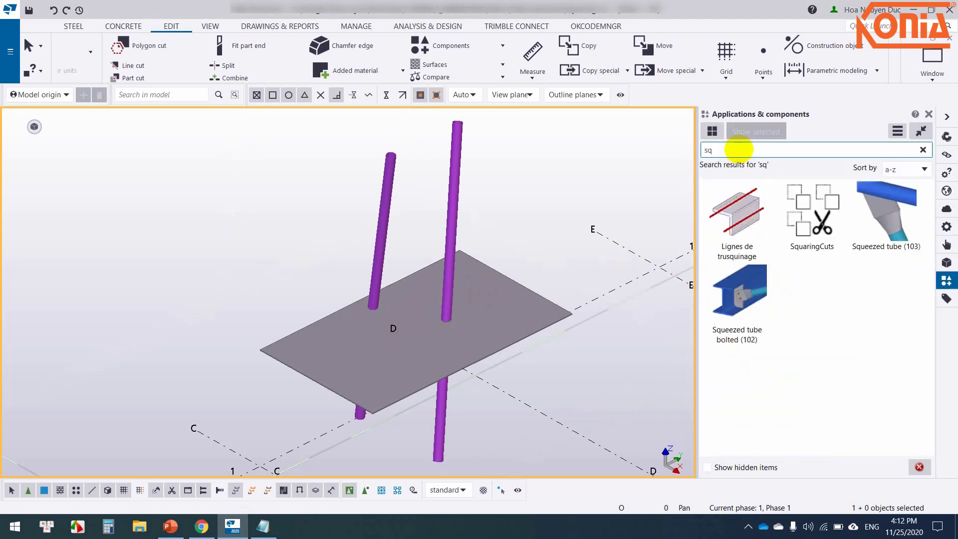
{"action": "left_click", "coordinate": [801, 214]}
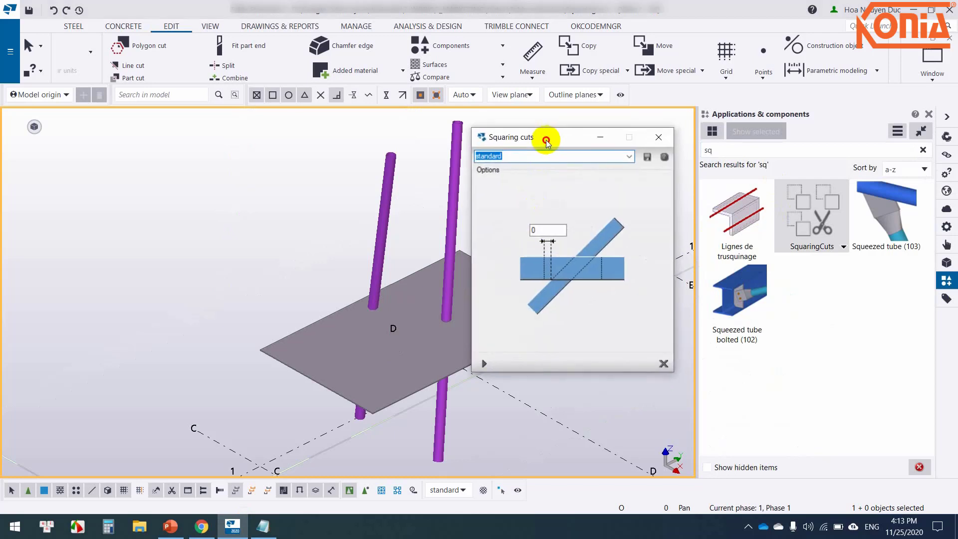
- Run SquaringCuts at 0 offset, cutting the plate with the left vertical rod
{"action": "left_click_drag", "start_coordinate": [546, 139], "coordinate": [543, 151]}
{"action": "mouse_move", "coordinate": [410, 296]}
{"action": "middle_mouse_down"}
{"action": "mouse_move", "coordinate": [271, 298]}
{"action": "mouse_move", "coordinate": [383, 342]}
{"action": "middle_mouse_up"}
{"action": "scroll", "coordinate": [268, 302], "scroll_direction": "up", "scroll_amount": 3}
{"action": "scroll", "coordinate": [317, 319], "scroll_direction": "up", "scroll_amount": 4}
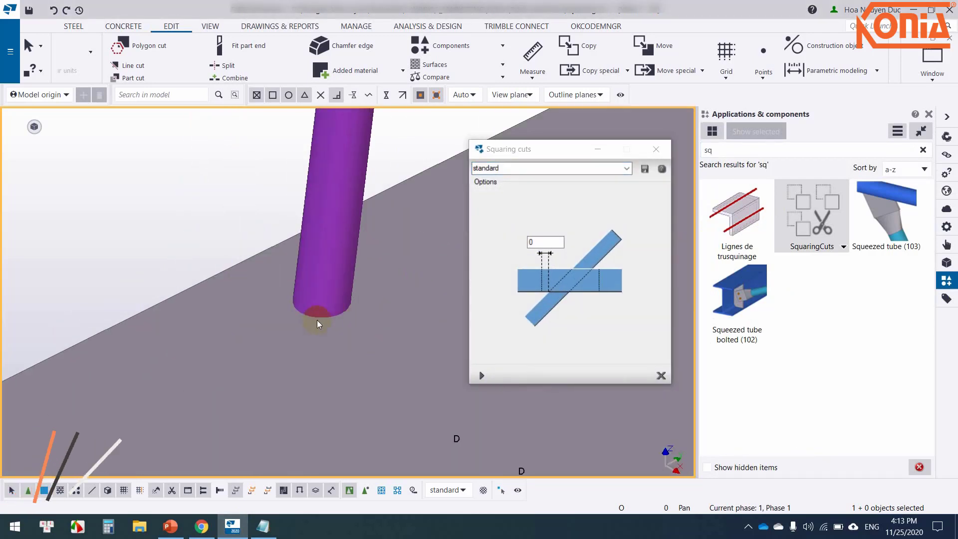
{"action": "left_click", "coordinate": [482, 375]}
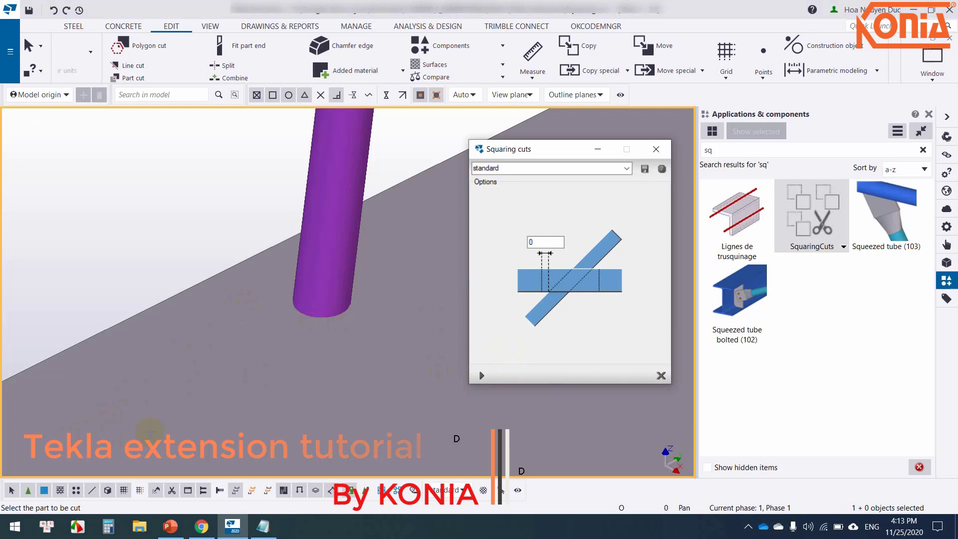
{"action": "left_click", "coordinate": [241, 299]}
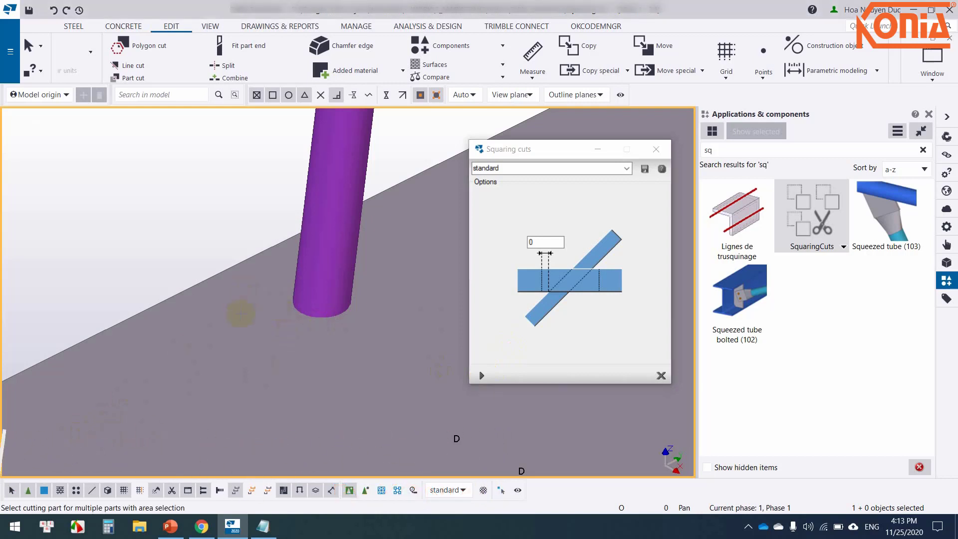
{"action": "scroll", "coordinate": [240, 314], "scroll_direction": "down", "scroll_amount": 5}
{"action": "scroll", "coordinate": [250, 305], "scroll_direction": "up", "scroll_amount": 4}
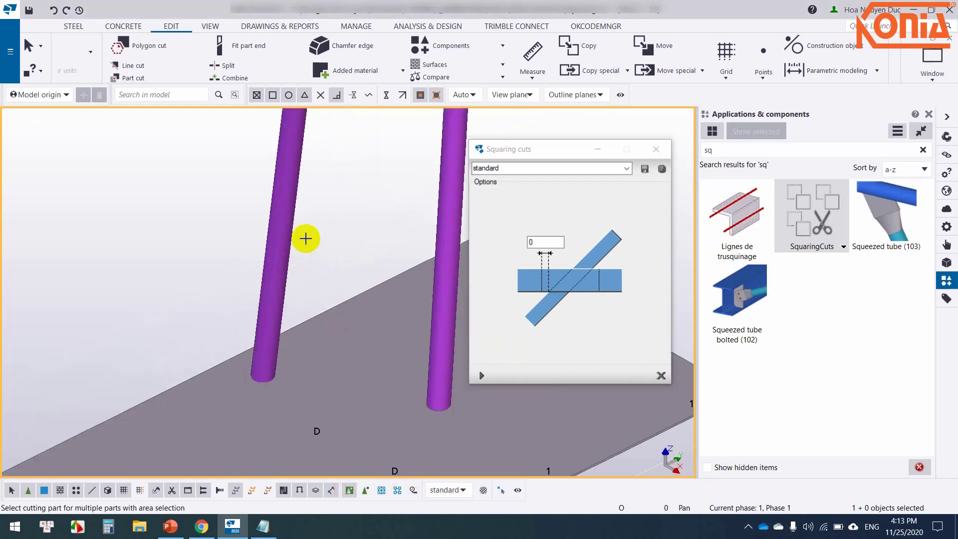
{"action": "left_click", "coordinate": [279, 235]}
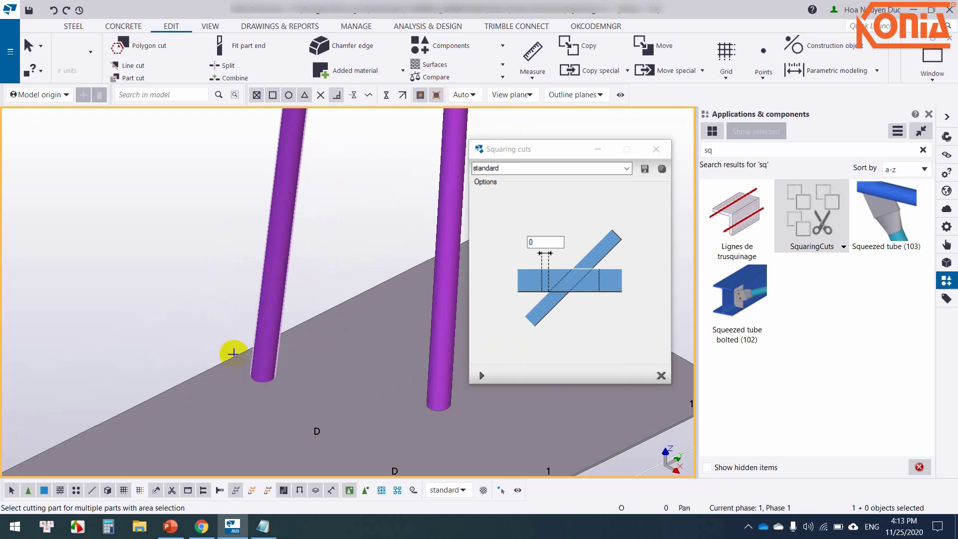
{"action": "middle_click", "coordinate": [206, 281]}
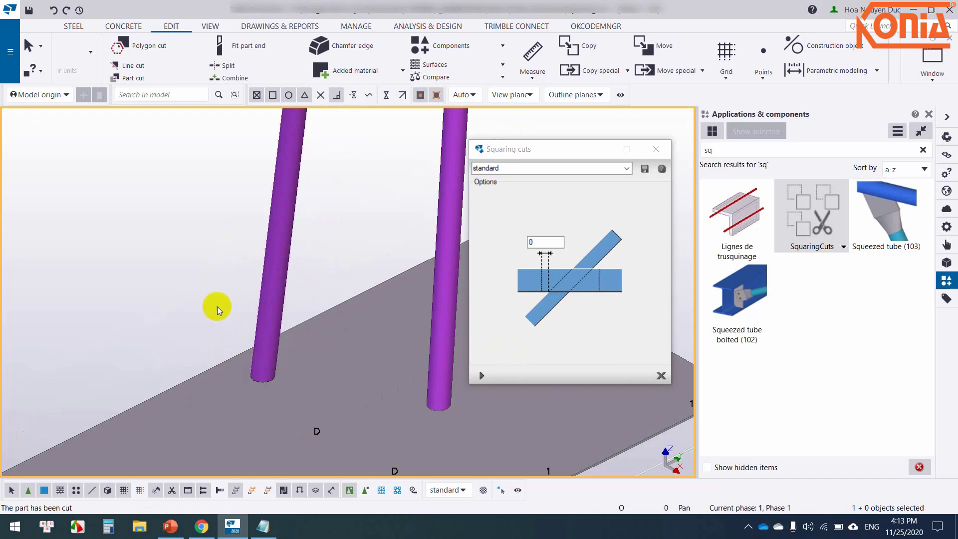
- Zoom and orbit around the left rod's base to inspect the cut plate
{"action": "scroll", "coordinate": [265, 394], "scroll_direction": "up", "scroll_amount": 3}
{"action": "scroll", "coordinate": [204, 311], "scroll_direction": "up", "scroll_amount": 3}
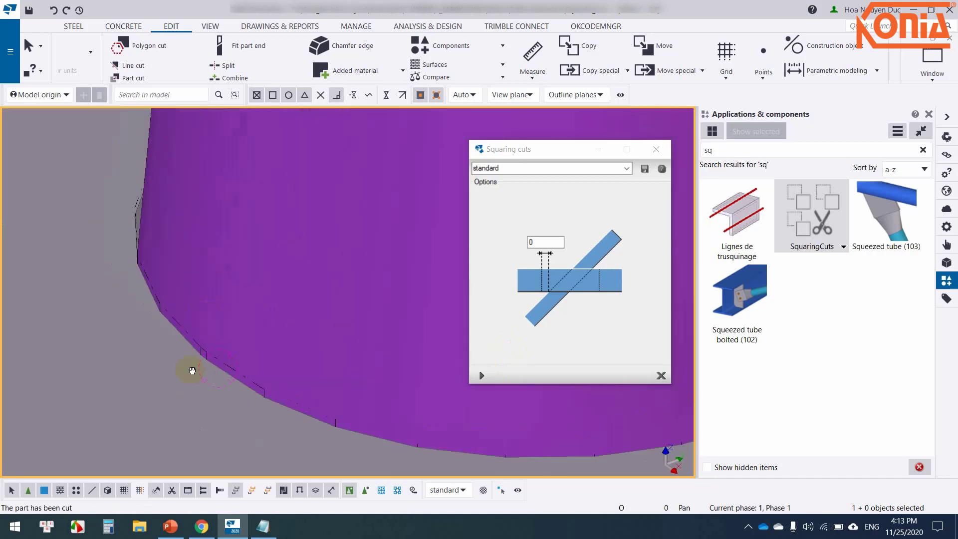
{"action": "scroll", "coordinate": [111, 336], "scroll_direction": "up", "scroll_amount": 2}
{"action": "scroll", "coordinate": [156, 387], "scroll_direction": "down", "scroll_amount": 2}
{"action": "scroll", "coordinate": [214, 382], "scroll_direction": "down", "scroll_amount": 2}
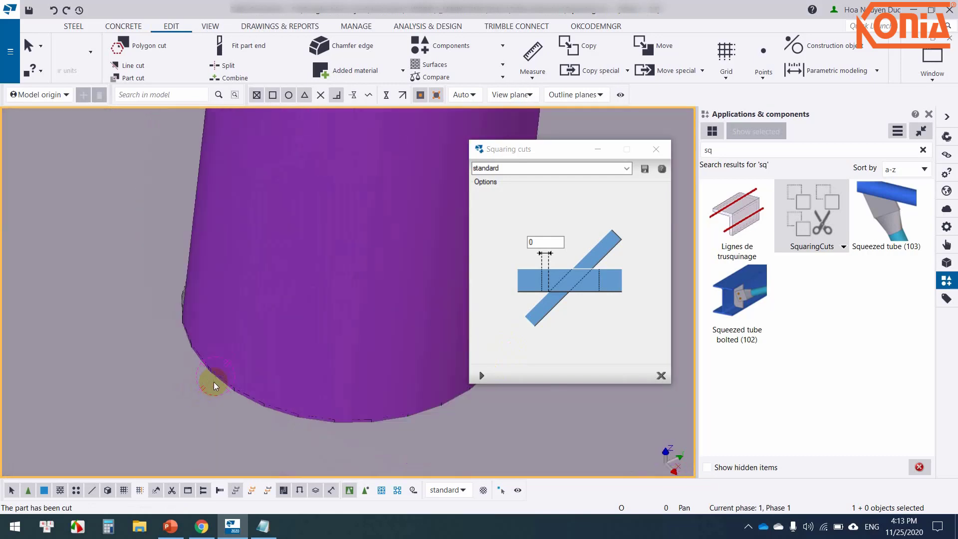
{"action": "middle_click_drag", "start_coordinate": [235, 394], "coordinate": [193, 251], "text": "ctrl"}
{"action": "scroll", "coordinate": [265, 390], "scroll_direction": "down", "scroll_amount": 2}
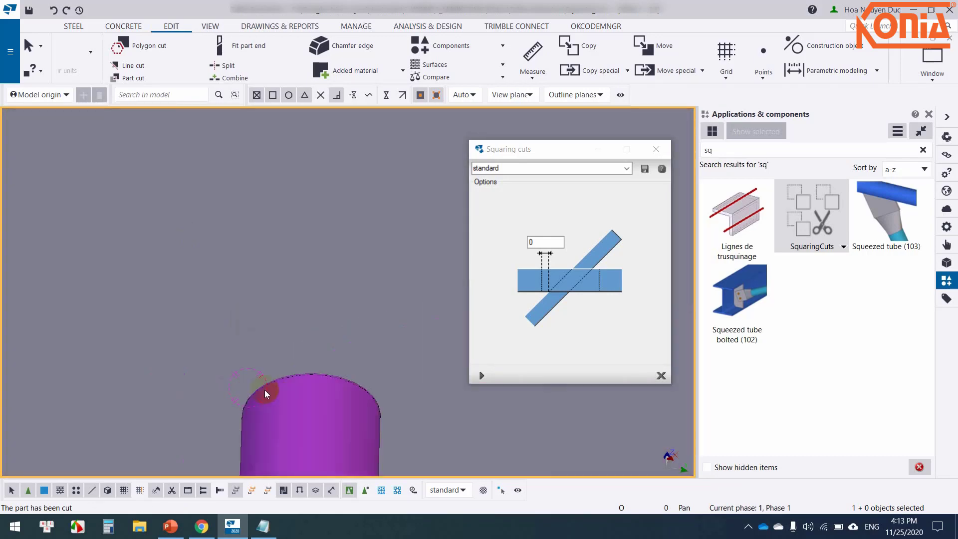
{"action": "middle_click_drag", "start_coordinate": [264, 390], "coordinate": [256, 321], "text": "ctrl"}
- Hide the cut rod and inspect the round hole in the plate from plan view
{"action": "right_click", "coordinate": [256, 321]}
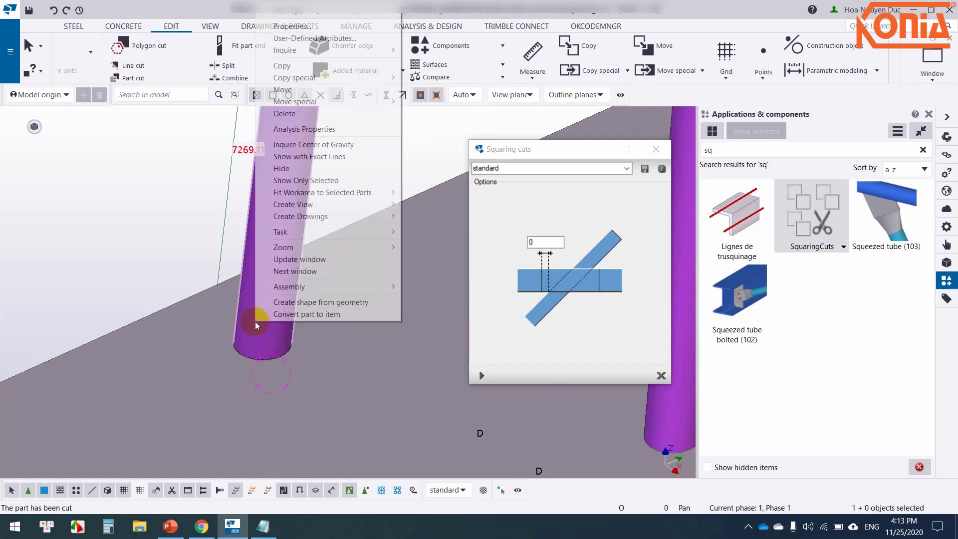
{"action": "left_click", "coordinate": [281, 168]}
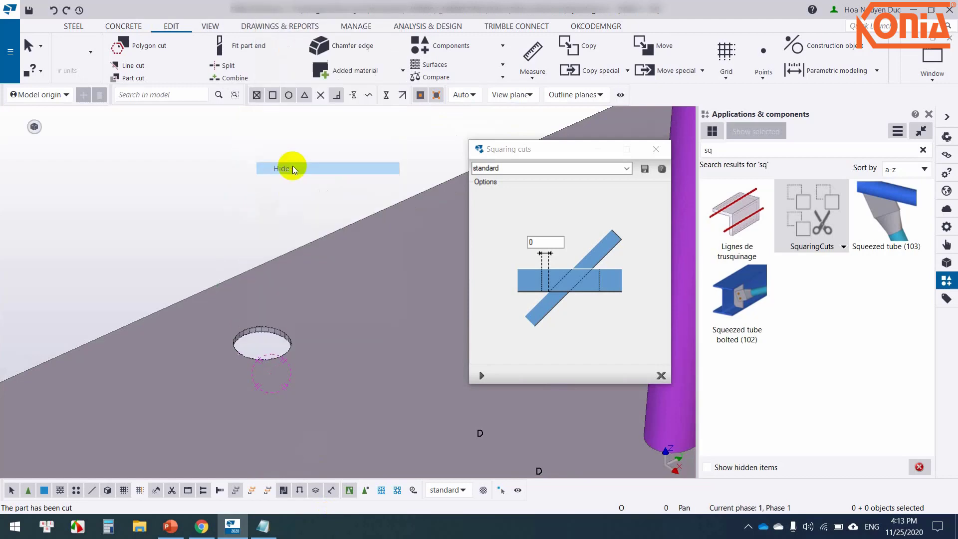
{"action": "scroll", "coordinate": [257, 342], "scroll_direction": "up", "scroll_amount": 5}
{"action": "scroll", "coordinate": [253, 323], "scroll_direction": "down", "scroll_amount": 5}
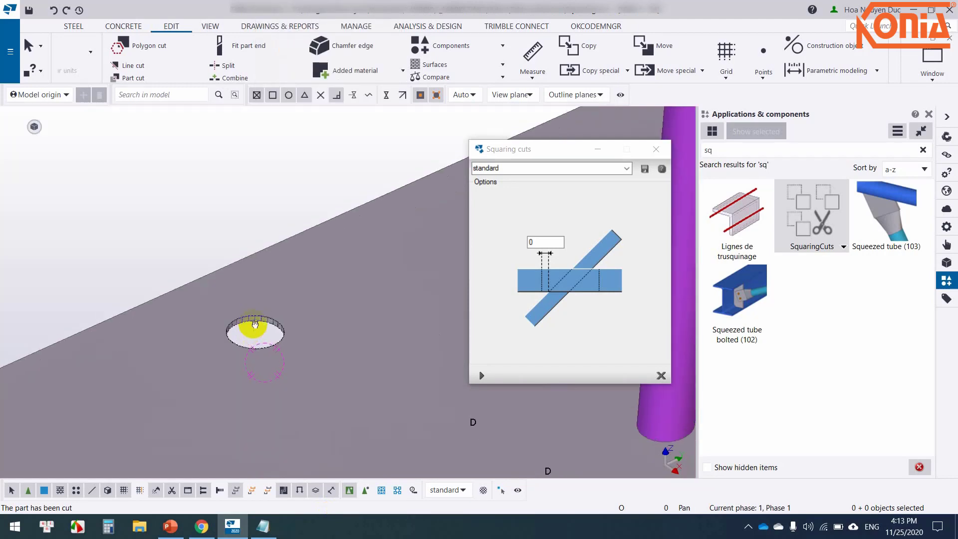
{"action": "key", "text": "ctrl+p"}
{"action": "scroll", "coordinate": [150, 307], "scroll_direction": "up", "scroll_amount": 5}
{"action": "scroll", "coordinate": [129, 335], "scroll_direction": "up", "scroll_amount": 5}
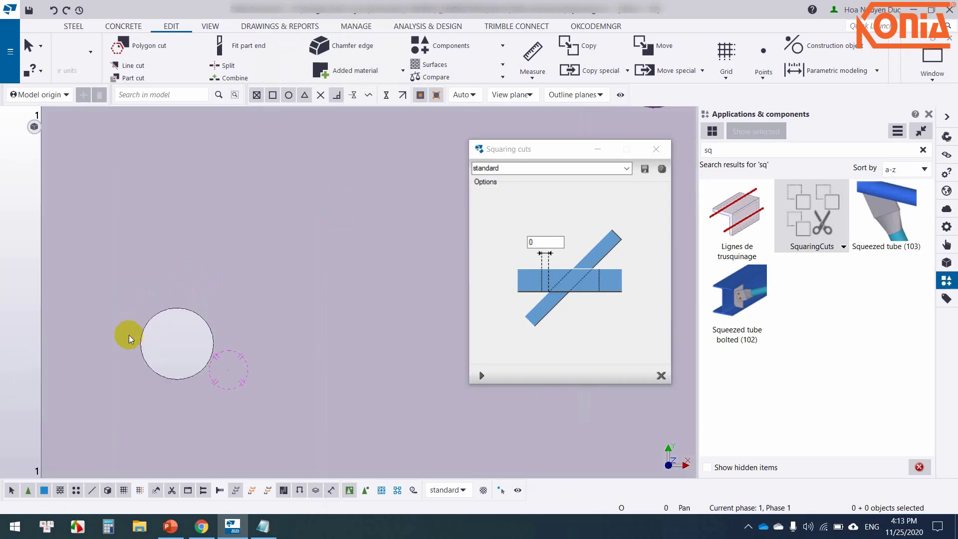
{"action": "scroll", "coordinate": [199, 373], "scroll_direction": "down", "scroll_amount": 5}
{"action": "scroll", "coordinate": [283, 295], "scroll_direction": "up", "scroll_amount": 3}
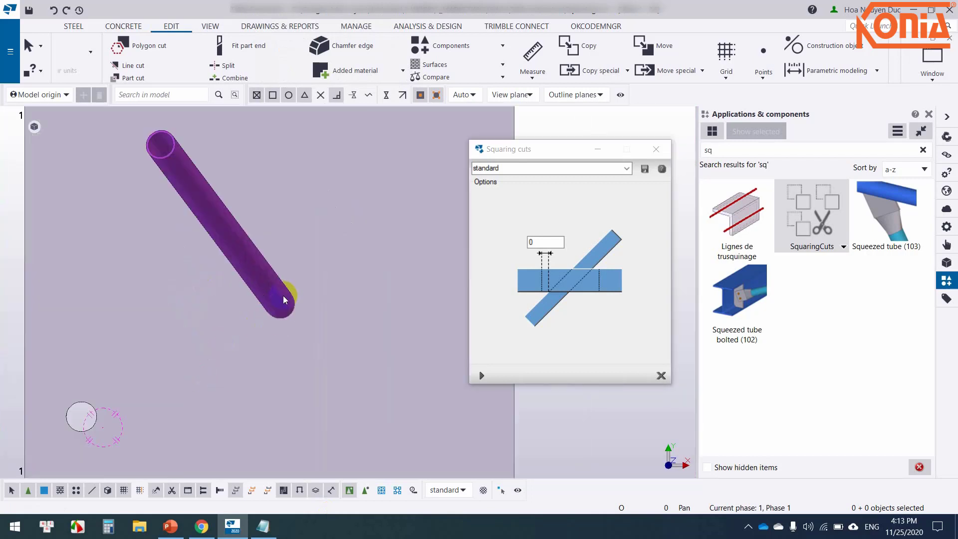
{"action": "scroll", "coordinate": [286, 312], "scroll_direction": "down", "scroll_amount": 3}
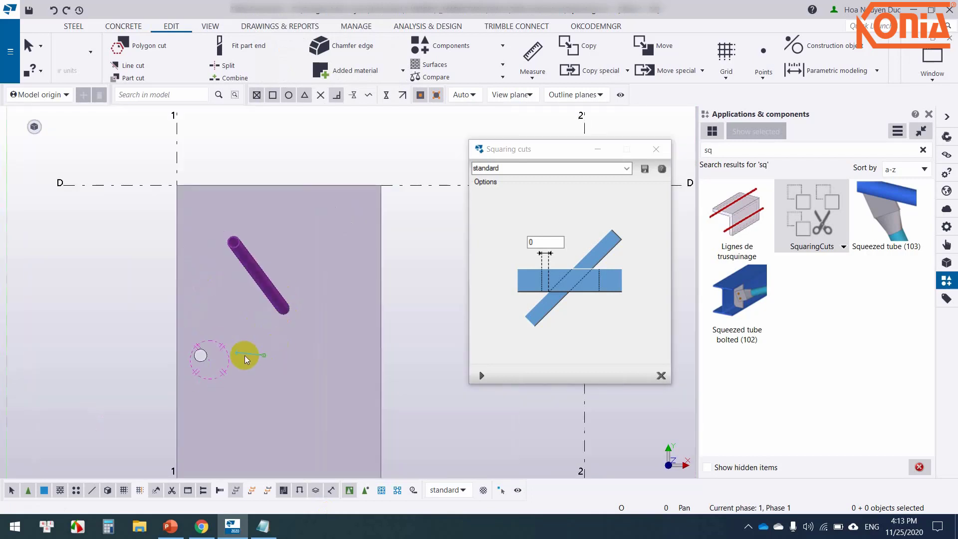
- Show the rod again and rotate the view so the sloped rod stands upright
{"action": "right_click", "coordinate": [181, 309]}
{"action": "left_click", "coordinate": [182, 372]}
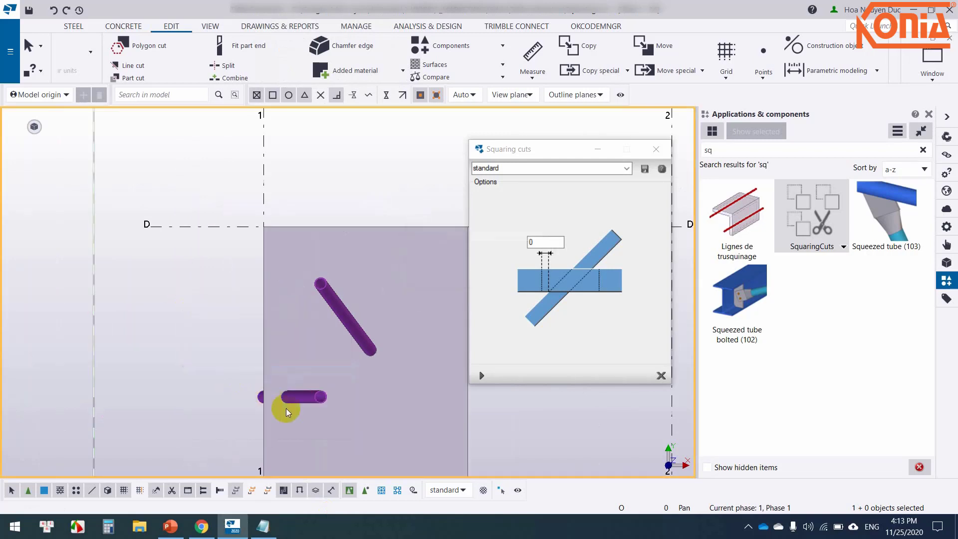
{"action": "mouse_move", "coordinate": [286, 409]}
{"action": "middle_mouse_down", "text": "ctrl"}
{"action": "mouse_move", "coordinate": [248, 359]}
{"action": "mouse_move", "coordinate": [228, 361]}
{"action": "middle_mouse_up", "text": "ctrl"}
{"action": "key", "text": "Escape"}
{"action": "scroll", "coordinate": [232, 360], "scroll_direction": "up", "scroll_amount": 2}
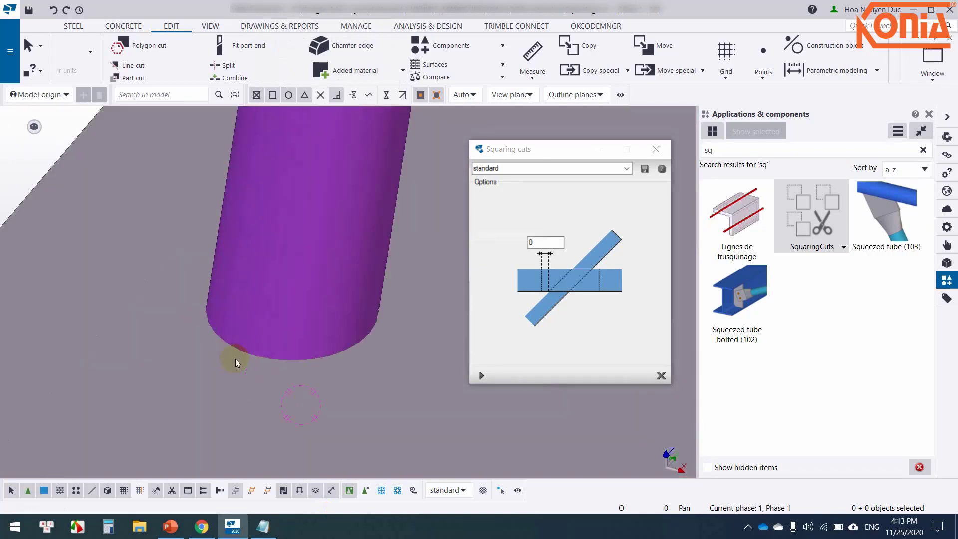
- Set the Squaring cuts offset to 10 and cut the plate around the sloped rod
{"action": "double_click", "coordinate": [534, 242]}
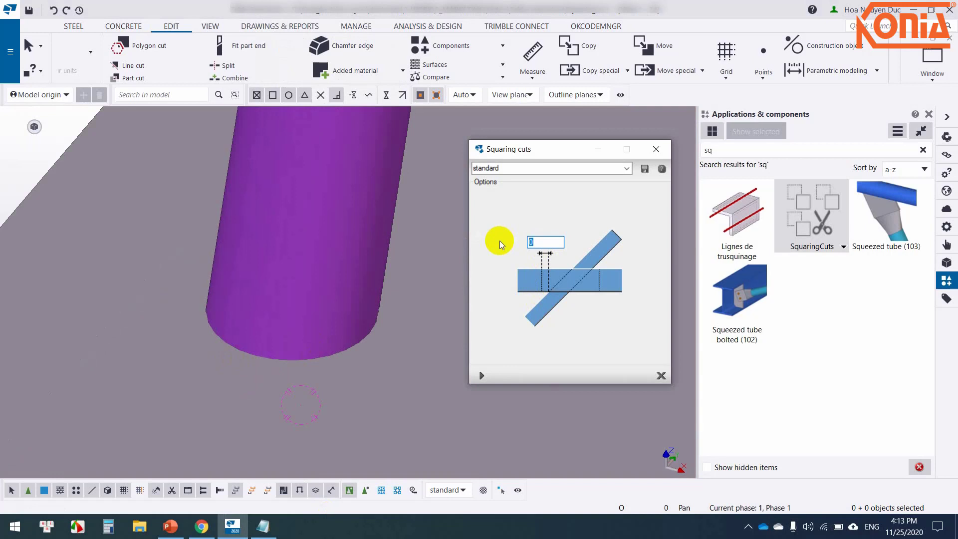
{"action": "type", "text": "10"}
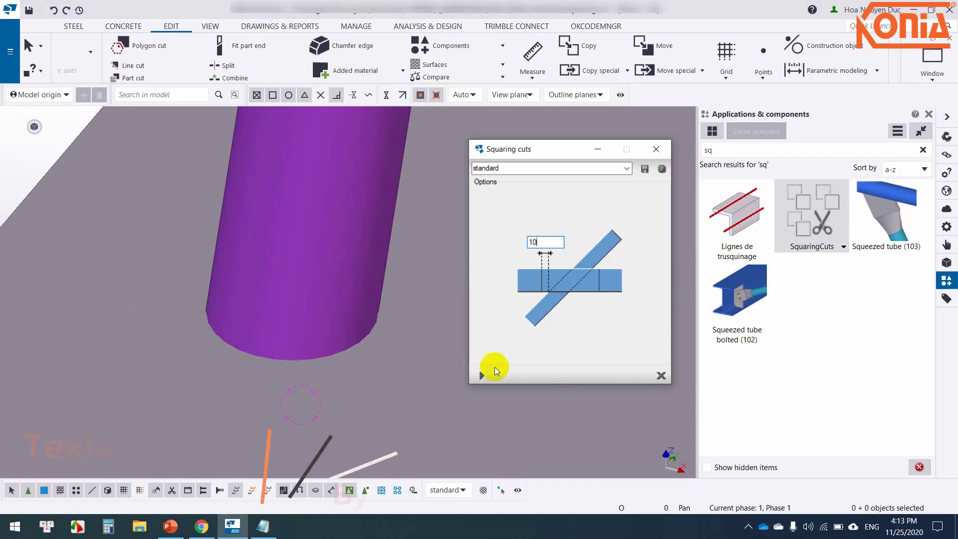
{"action": "left_click", "coordinate": [482, 374]}
{"action": "left_click", "coordinate": [252, 301]}
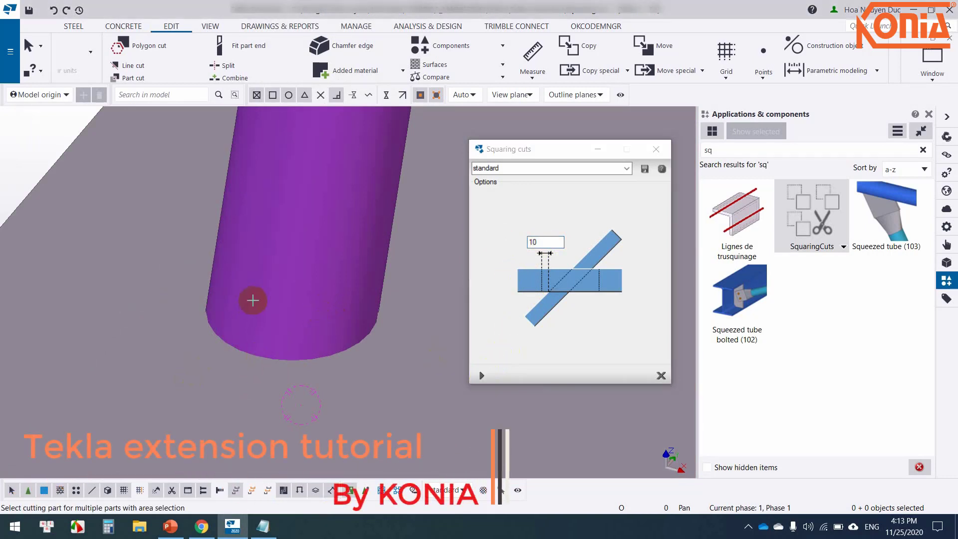
{"action": "mouse_move", "coordinate": [256, 300]}
{"action": "middle_mouse_down", "text": "ctrl"}
{"action": "mouse_move", "coordinate": [233, 386]}
{"action": "mouse_move", "coordinate": [193, 403]}
{"action": "mouse_move", "coordinate": [149, 374]}
{"action": "mouse_move", "coordinate": [220, 400]}
{"action": "mouse_move", "coordinate": [288, 294]}
{"action": "mouse_move", "coordinate": [263, 208]}
{"action": "mouse_move", "coordinate": [242, 285]}
{"action": "mouse_move", "coordinate": [310, 325]}
{"action": "mouse_move", "coordinate": [367, 328]}
{"action": "mouse_move", "coordinate": [253, 316]}
{"action": "mouse_move", "coordinate": [322, 374]}
{"action": "mouse_move", "coordinate": [412, 346]}
{"action": "middle_mouse_up", "text": "ctrl"}
{"action": "scroll", "coordinate": [253, 320], "scroll_direction": "down", "scroll_amount": 5}
- Redraw the view, zoom to the new hole, clear the 'sq' search and close the catalog
{"action": "right_click", "coordinate": [288, 344]}
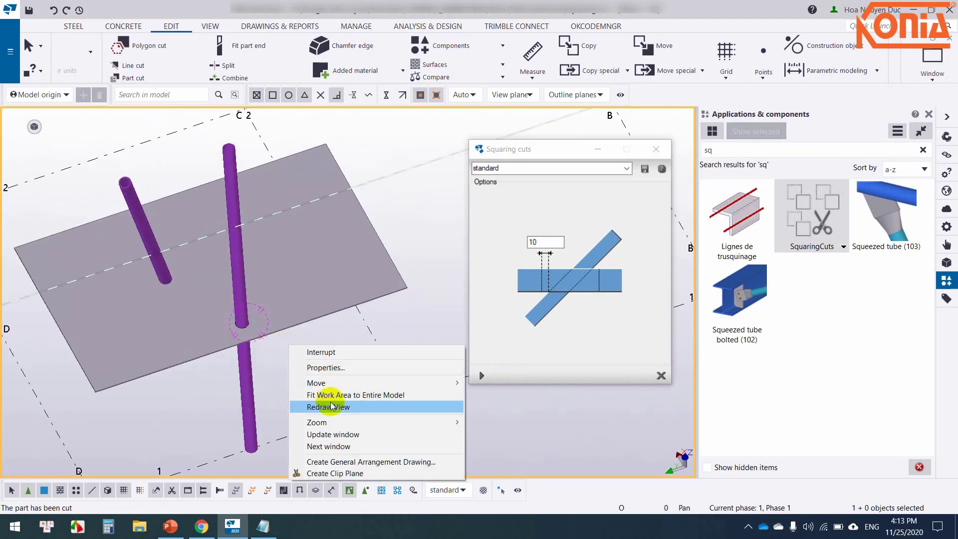
{"action": "left_click", "coordinate": [293, 404]}
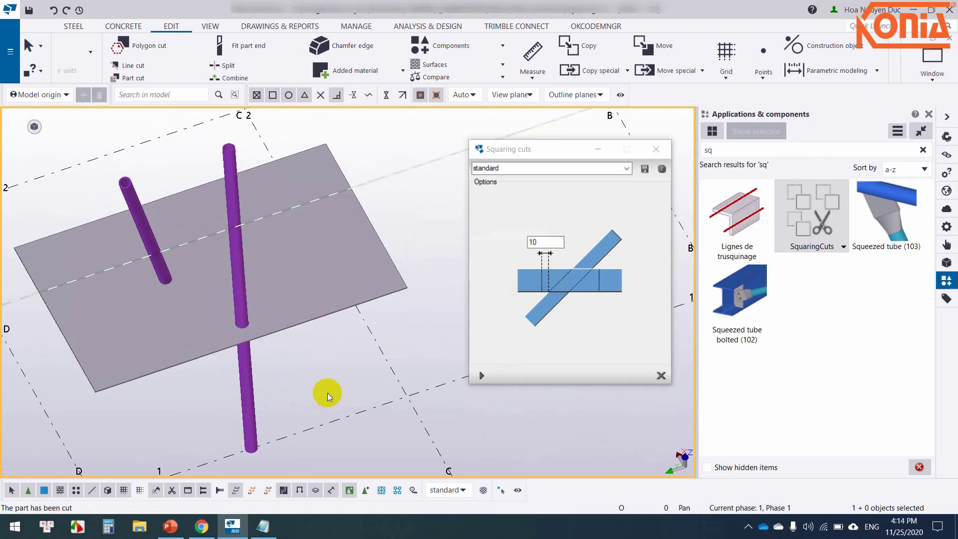
{"action": "scroll", "coordinate": [241, 327], "scroll_direction": "up", "scroll_amount": 8}
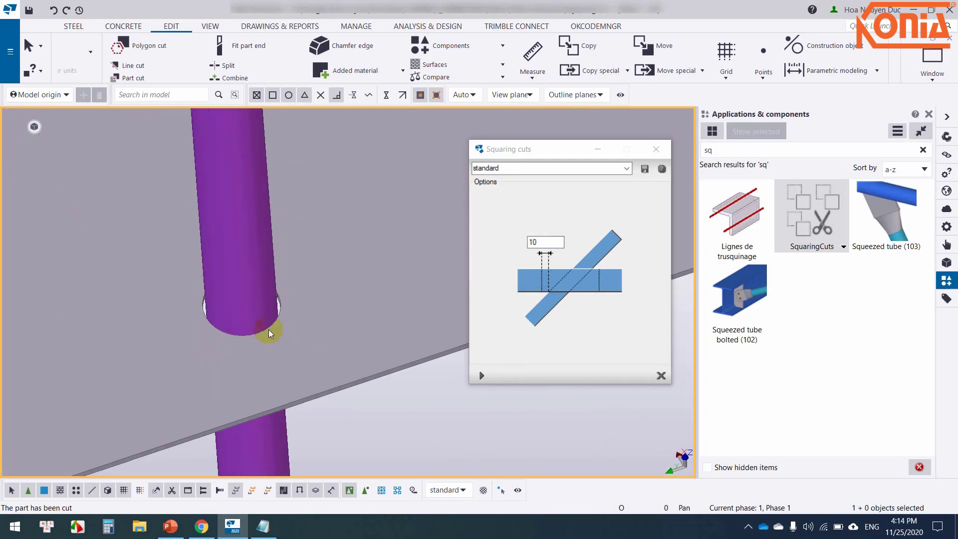
{"action": "left_click", "coordinate": [923, 149]}
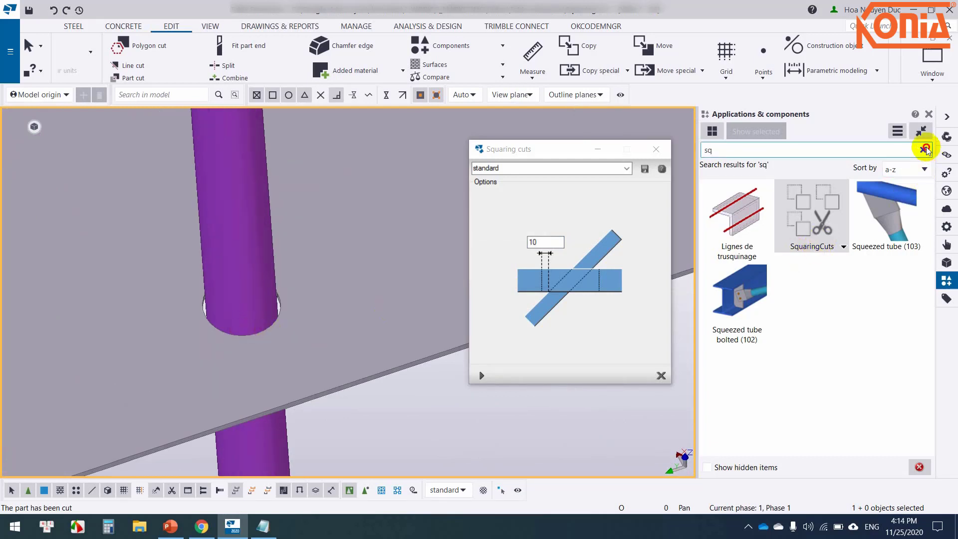
{"action": "left_click", "coordinate": [928, 113]}
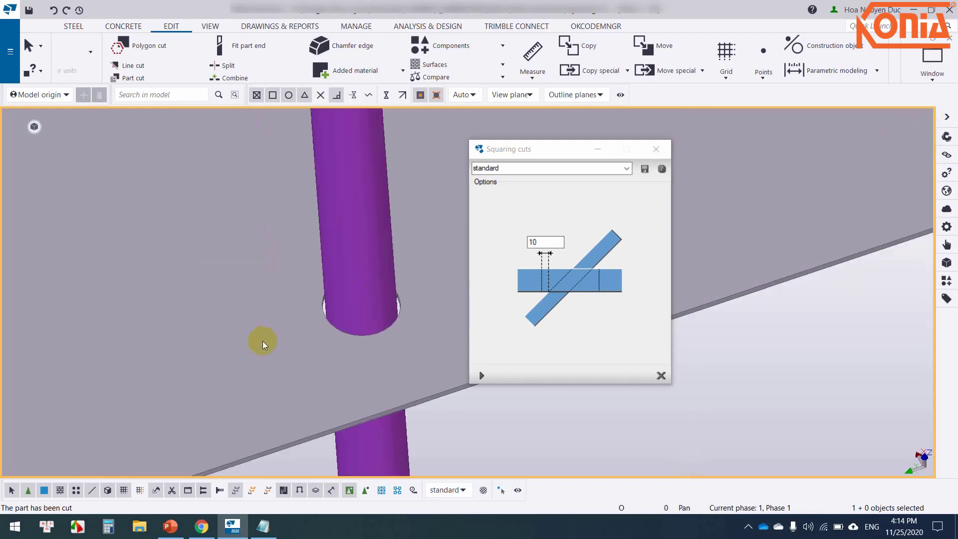
{"action": "scroll", "coordinate": [280, 351], "scroll_direction": "down", "scroll_amount": 5}
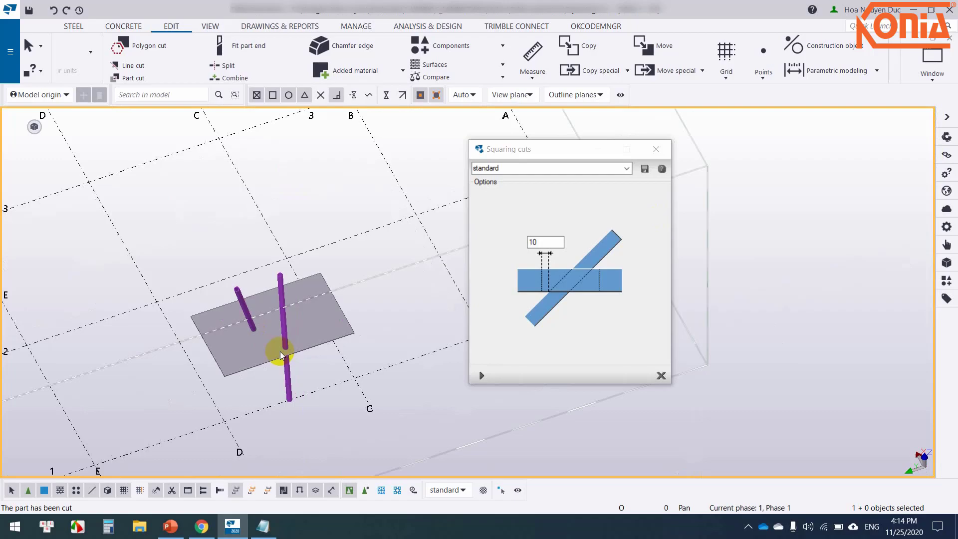